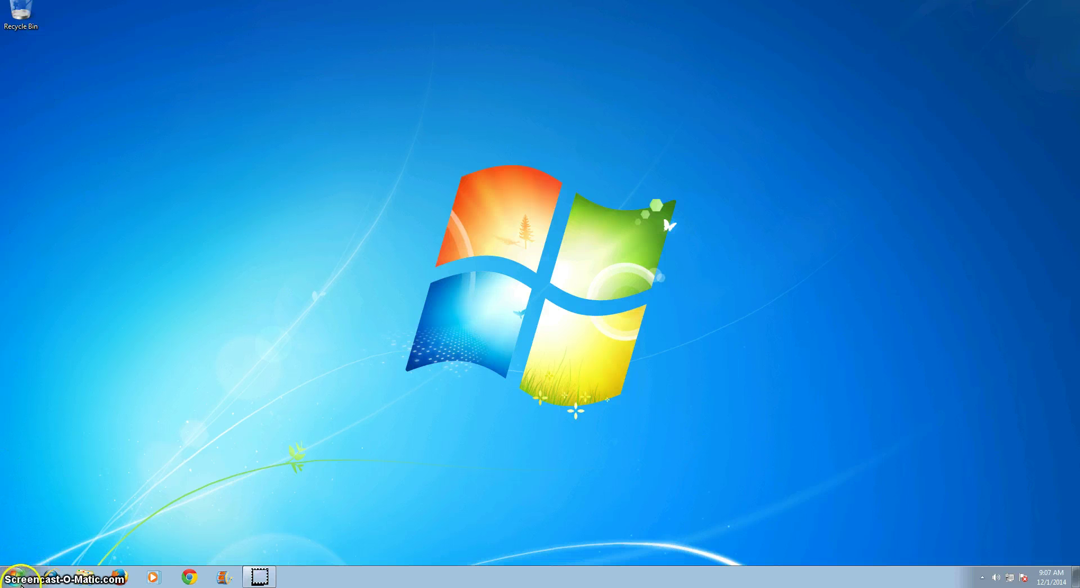
# Search the installed programs for "excel" and open Microsoft Excel 2010.
pyautogui.click(16, 579)
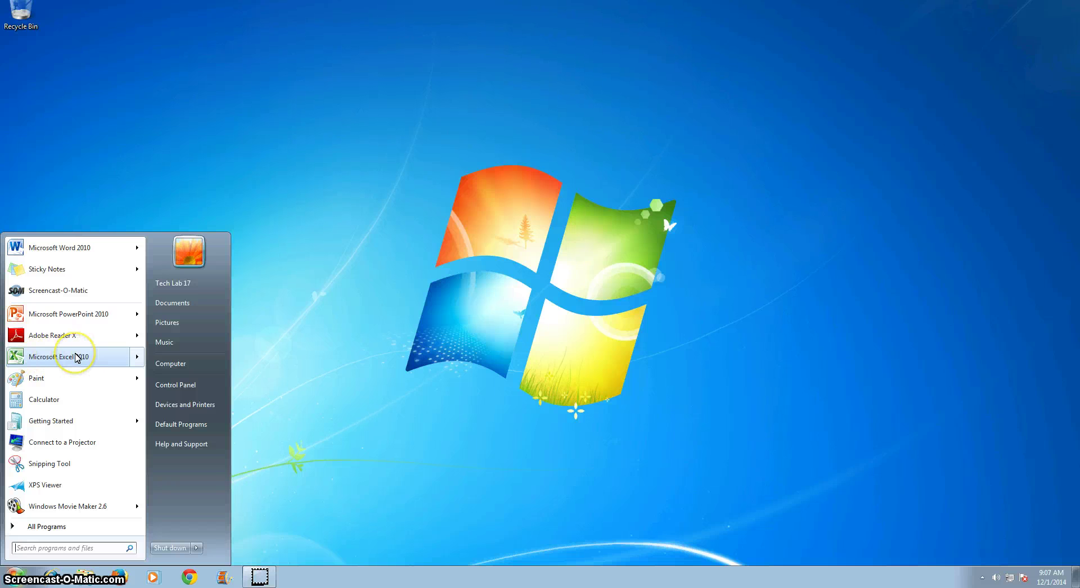
pyautogui.moveTo(76, 357)
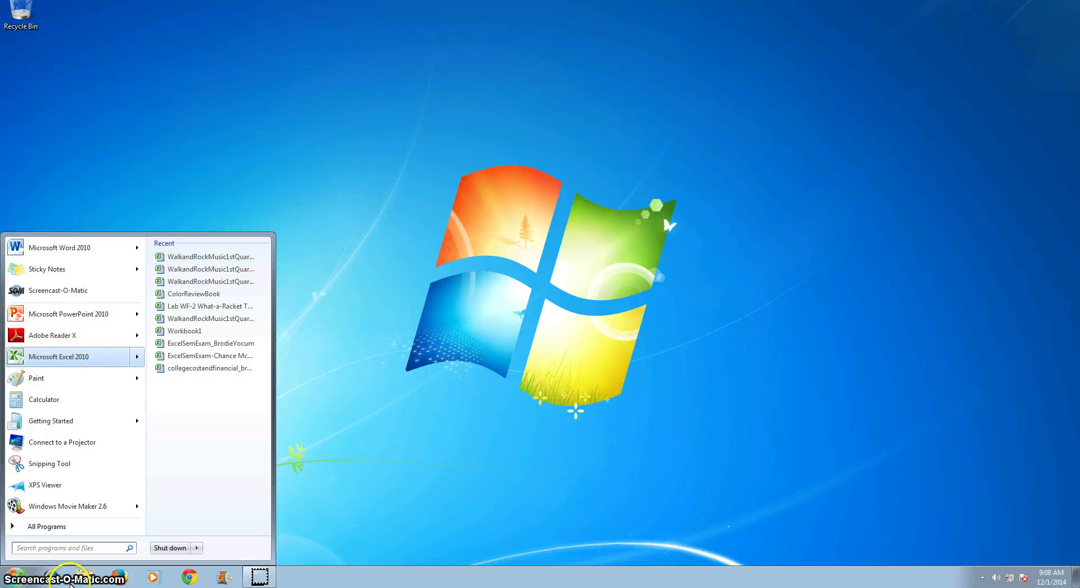
pyautogui.click(73, 547)
pyautogui.write('e')
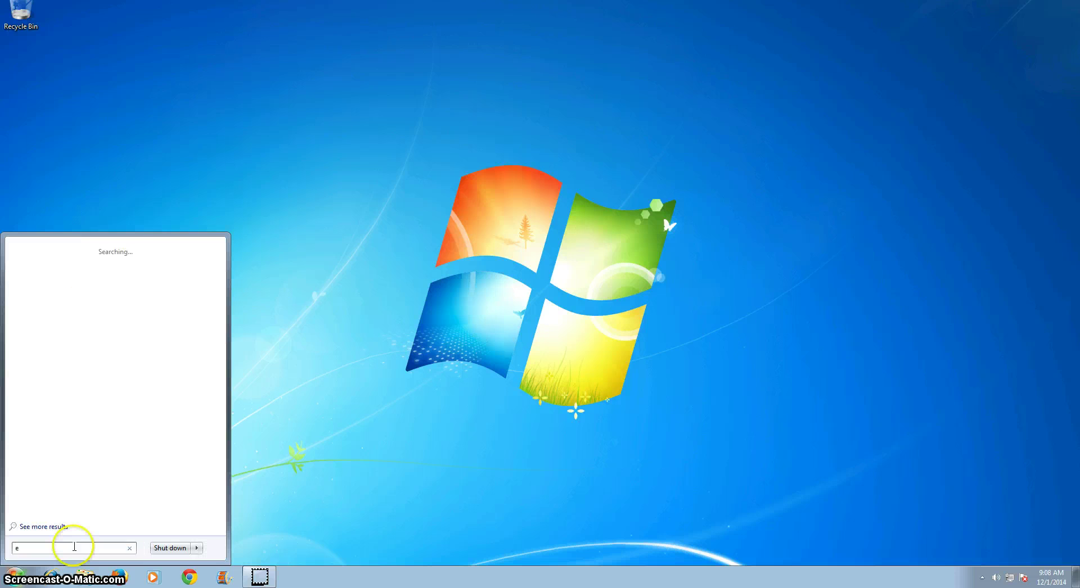
pyautogui.write('xcel')
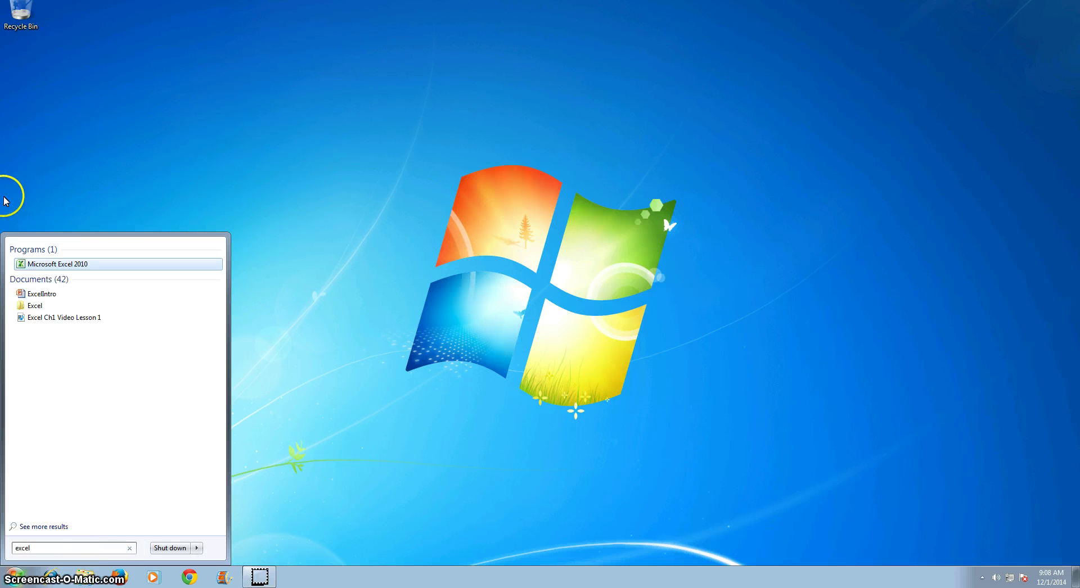
pyautogui.click(30, 265)
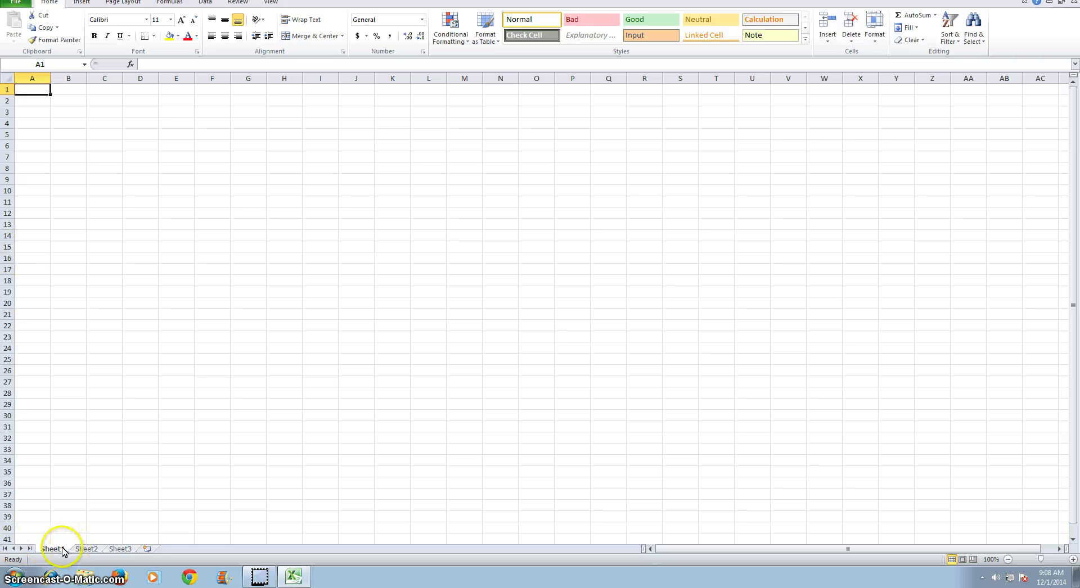
# Look through the Sheet2 and Sheet3 worksheets and return to Sheet1.
pyautogui.click(87, 550)
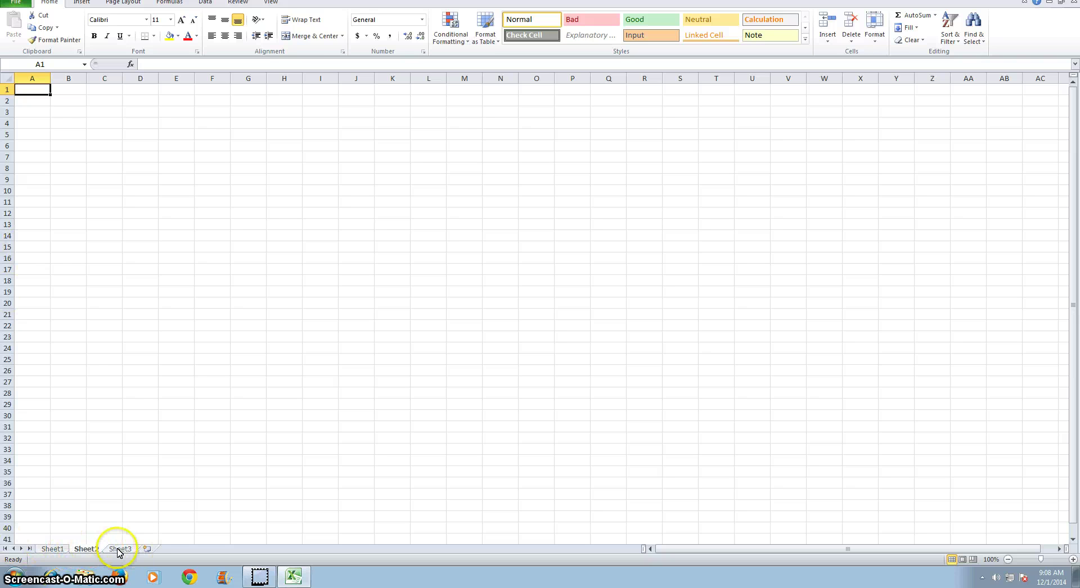
pyautogui.click(119, 550)
pyautogui.click(51, 549)
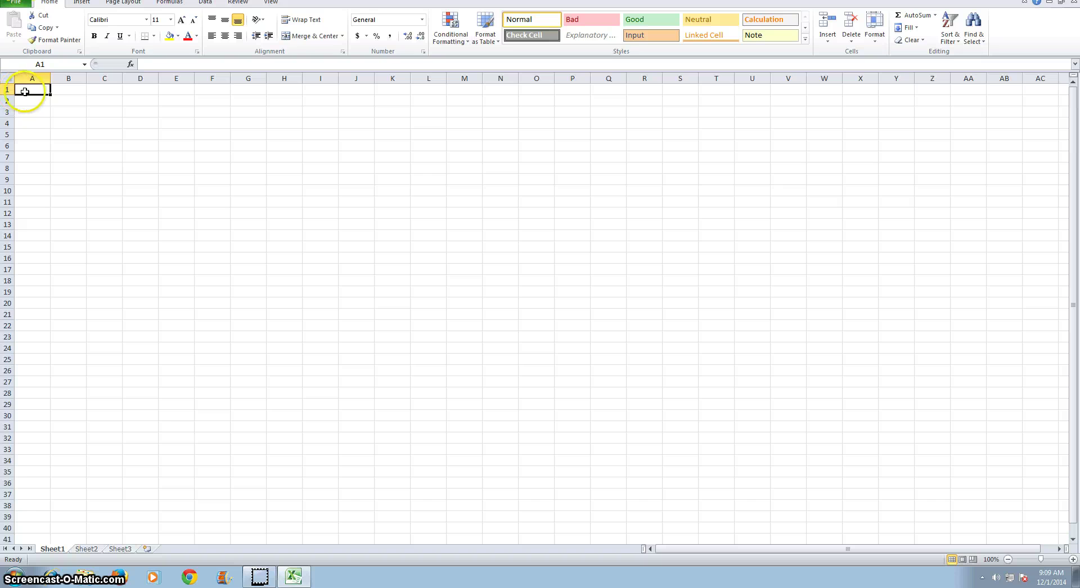
# Select individual cells across Sheet1 to examine their cell references, ending at C6 with its contents open for editing.
pyautogui.click(176, 142)
pyautogui.click(350, 181)
pyautogui.click(543, 170)
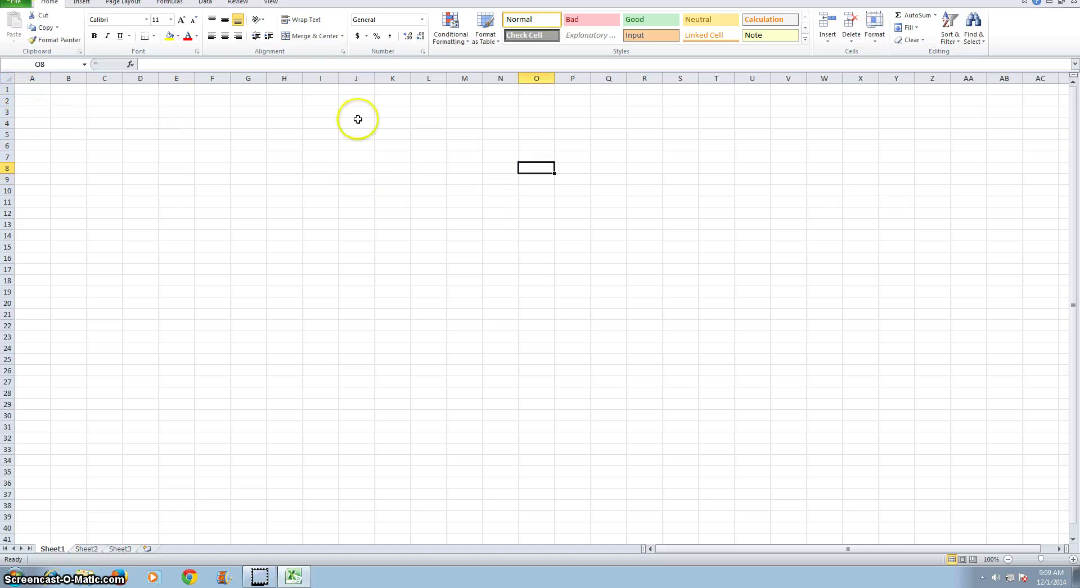
pyautogui.click(138, 128)
pyautogui.click(28, 90)
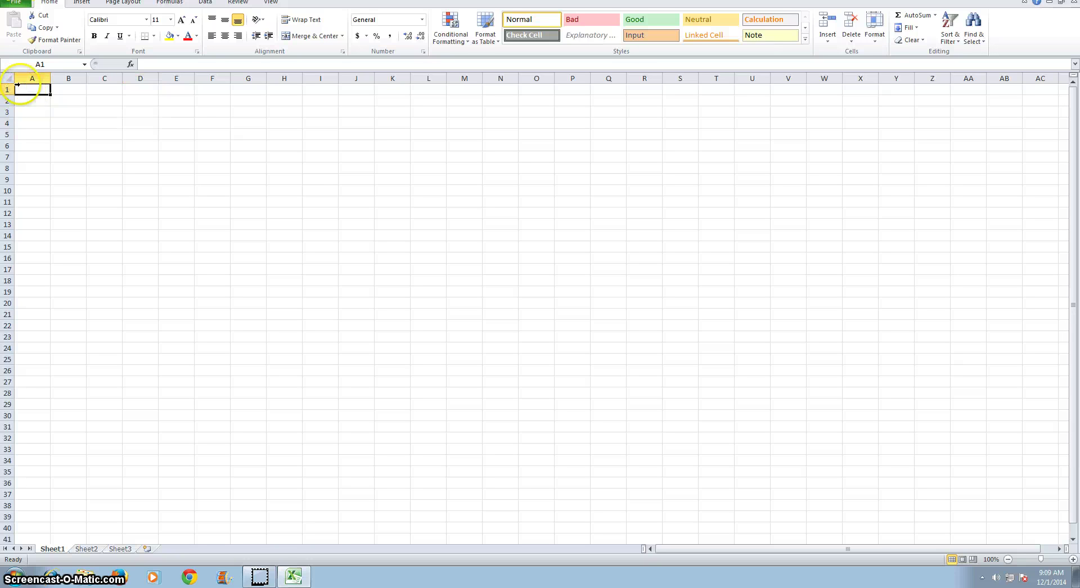
pyautogui.click(322, 190)
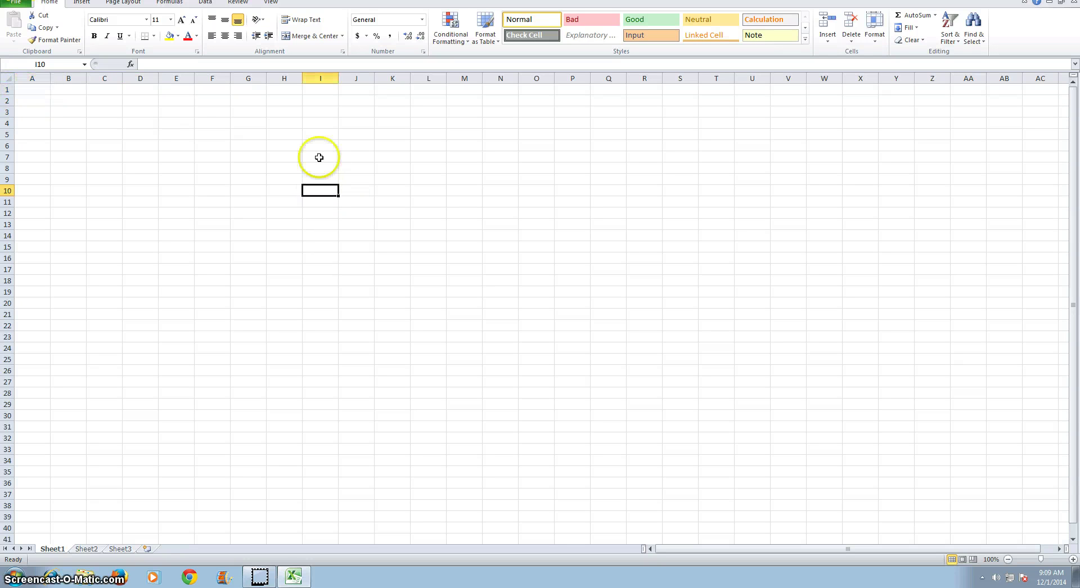
pyautogui.click(745, 206)
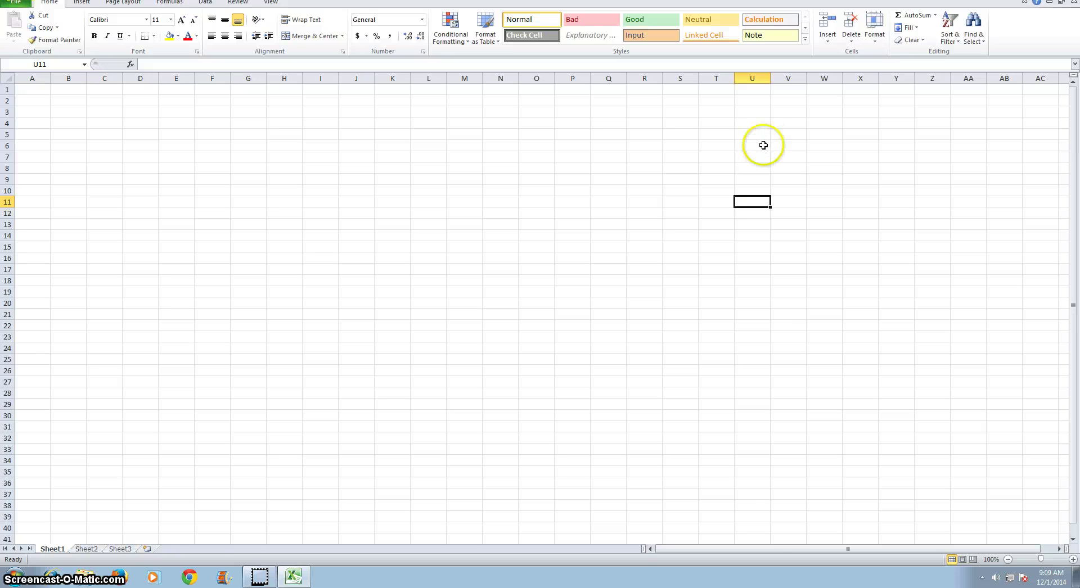
pyautogui.click(248, 474)
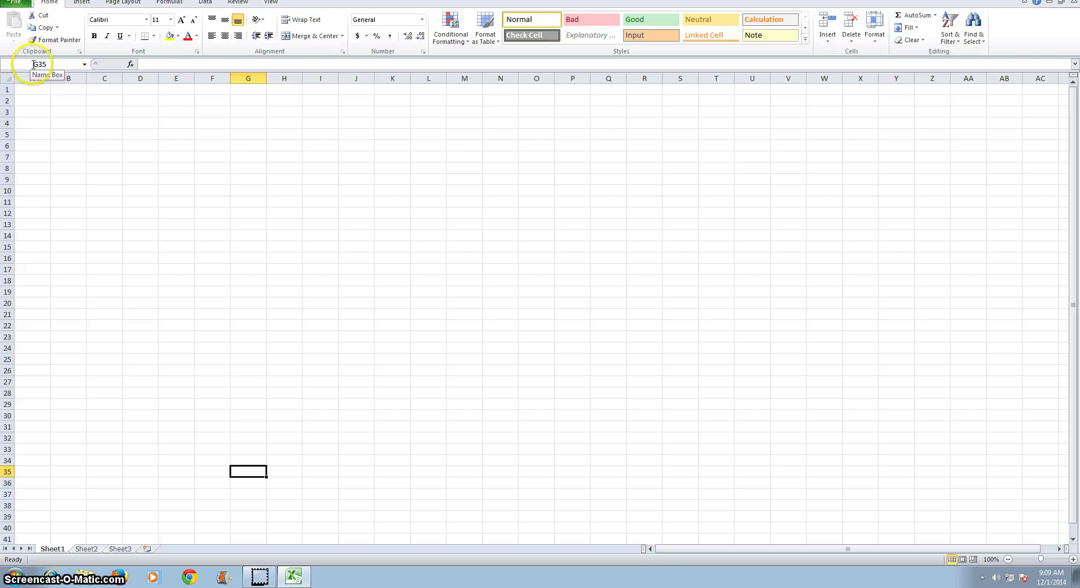
pyautogui.click(107, 145)
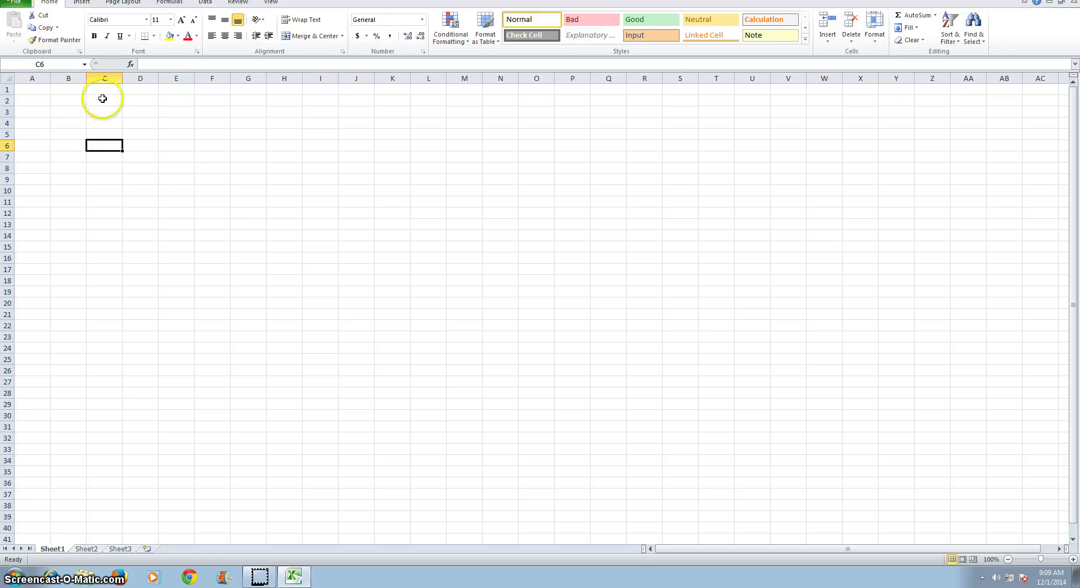
pyautogui.click(143, 66)
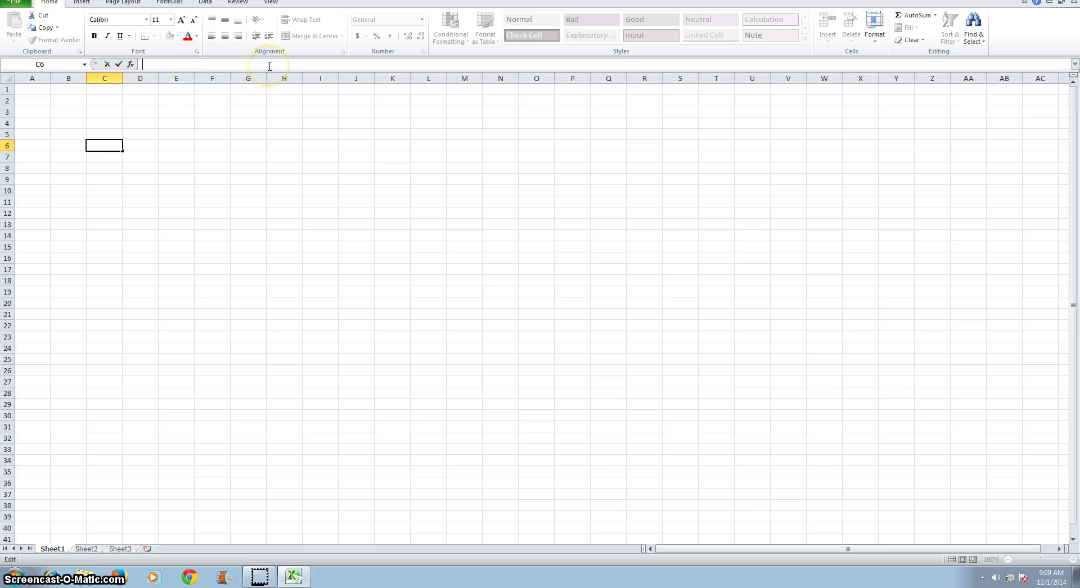
# Examine the Insert, Page Layout, Formulas, Data, Review and View commands, and return to the Home commands with cell A1 selected.
pyautogui.click(83, 3)
pyautogui.click(121, 3)
pyautogui.click(169, 2)
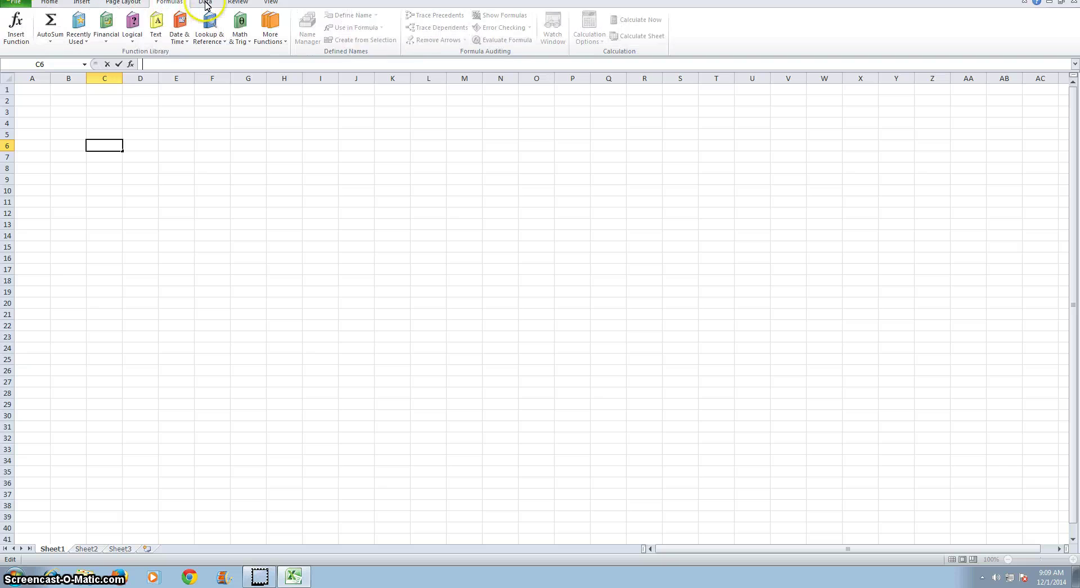
pyautogui.click(205, 3)
pyautogui.click(243, 4)
pyautogui.click(272, 3)
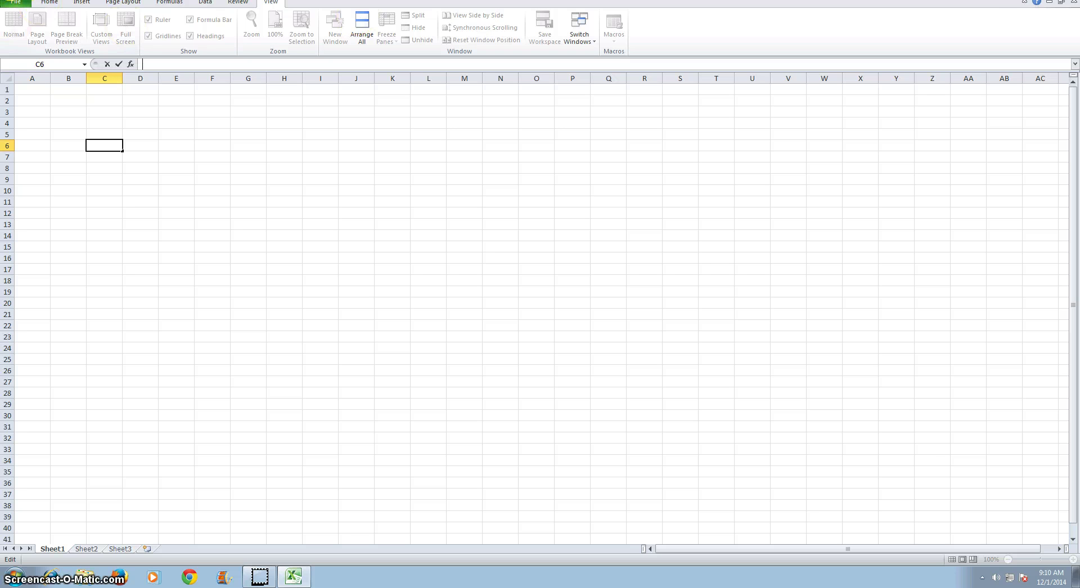
pyautogui.click(48, 3)
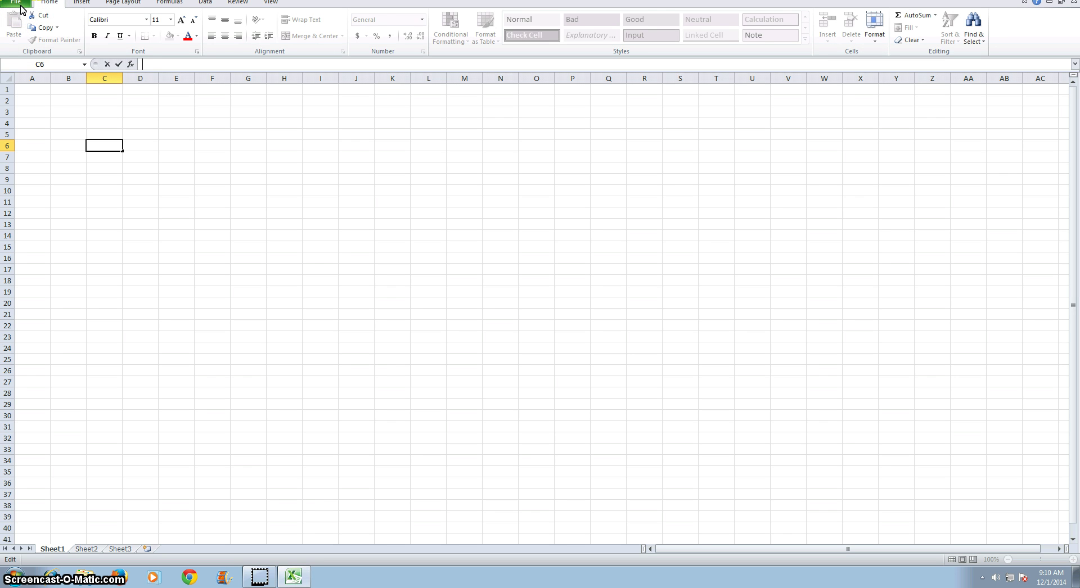
pyautogui.click(33, 88)
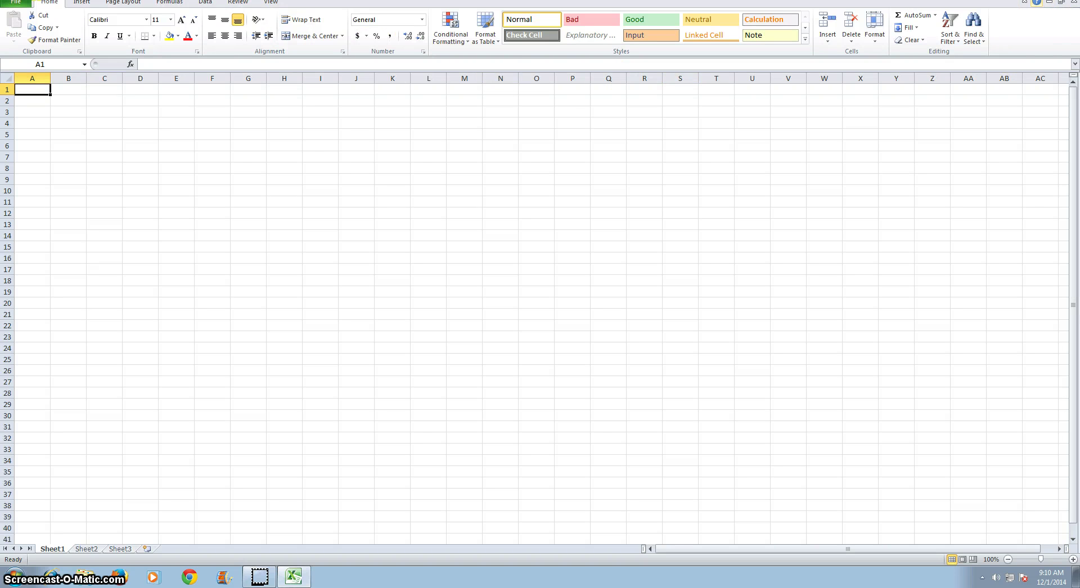
# Search Excel Help for "sum", view the SUM function article, and close the help window.
pyautogui.click(1037, 3)
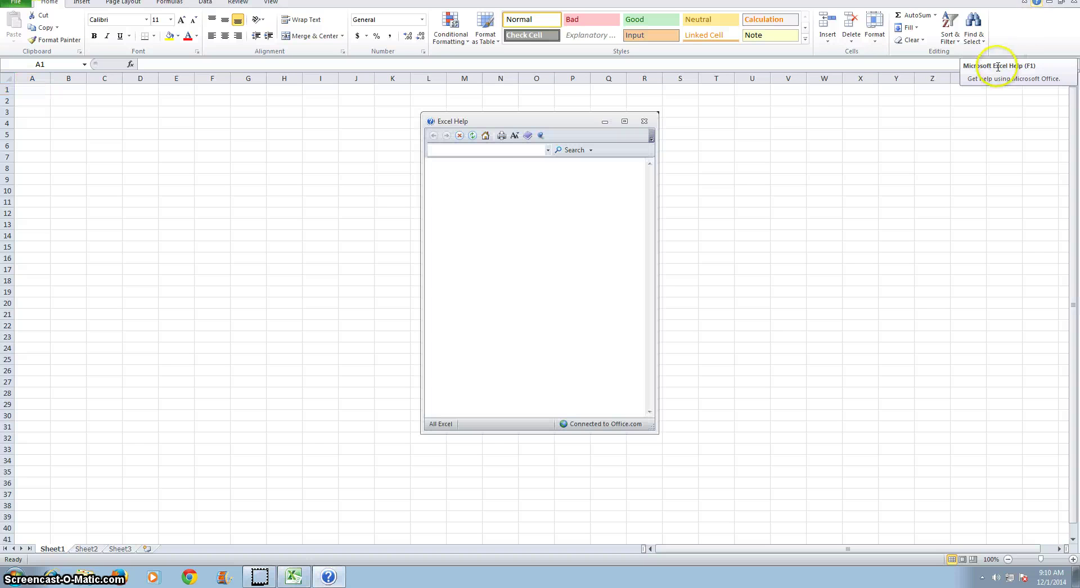
pyautogui.click(497, 151)
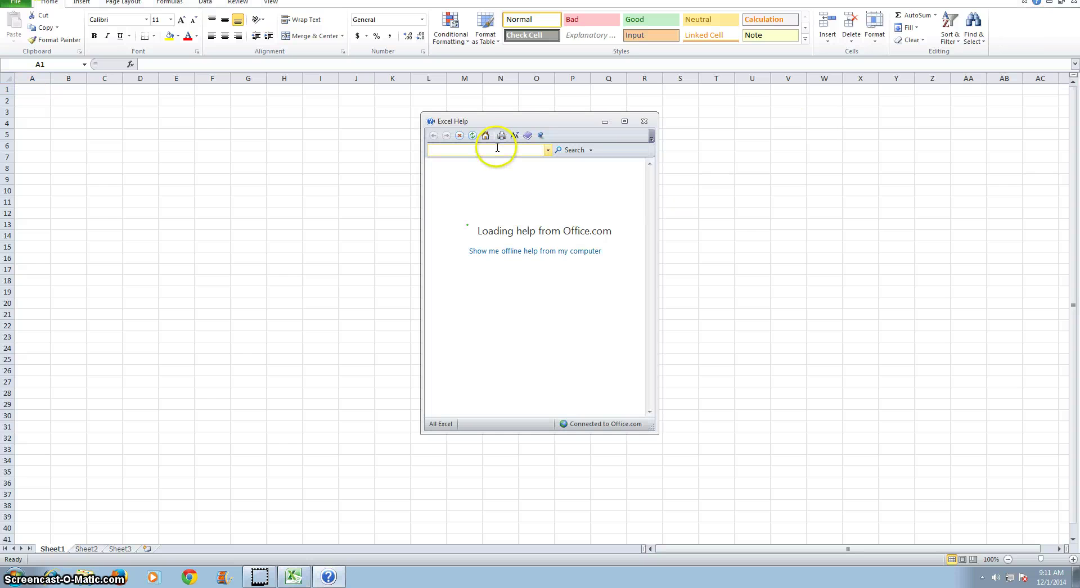
pyautogui.write('sum')
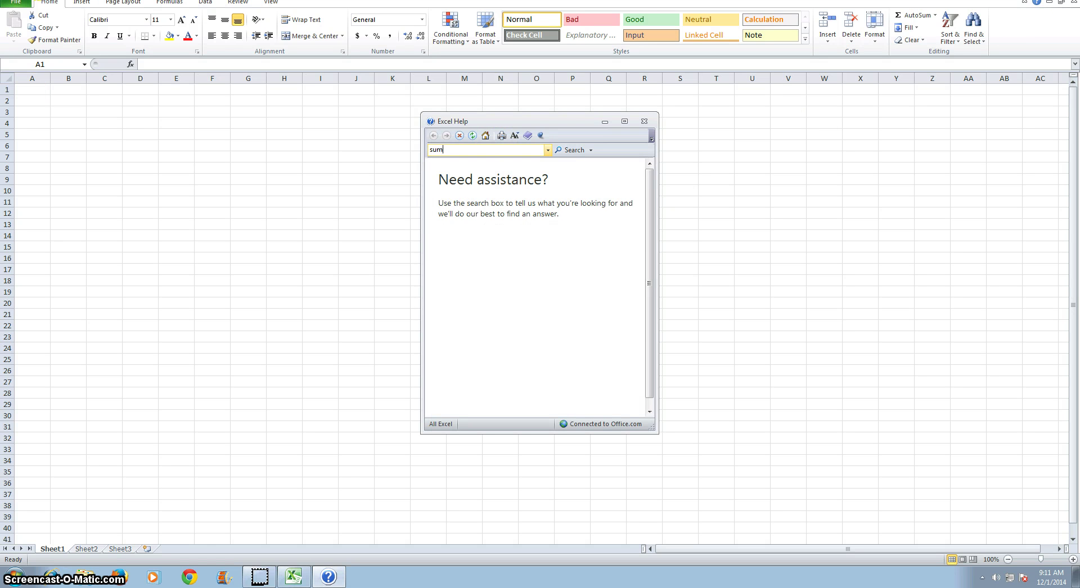
pyautogui.press('Return')
pyautogui.scroll(-1, 472, 186)
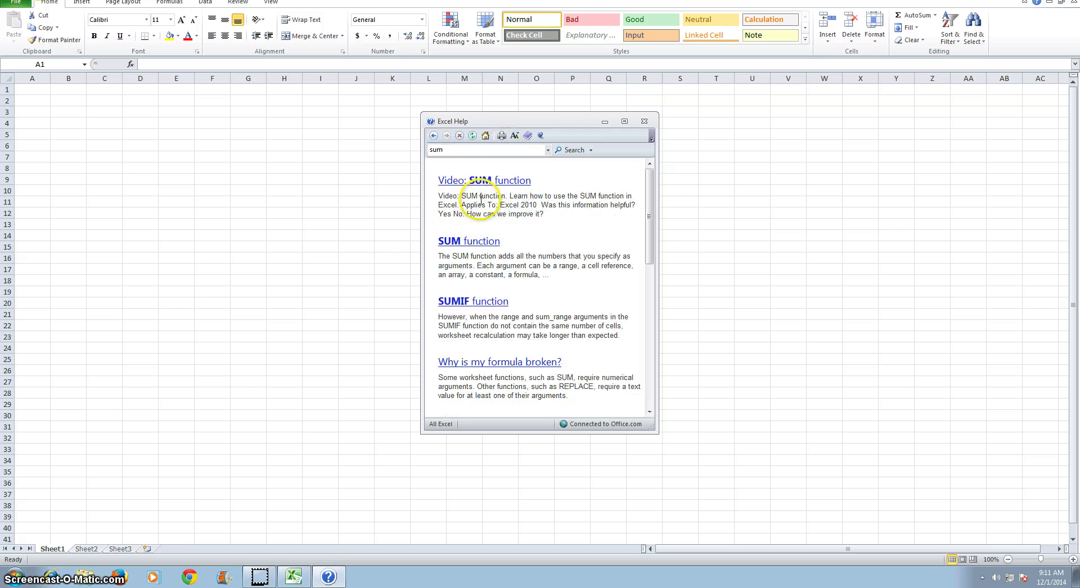
pyautogui.click(475, 242)
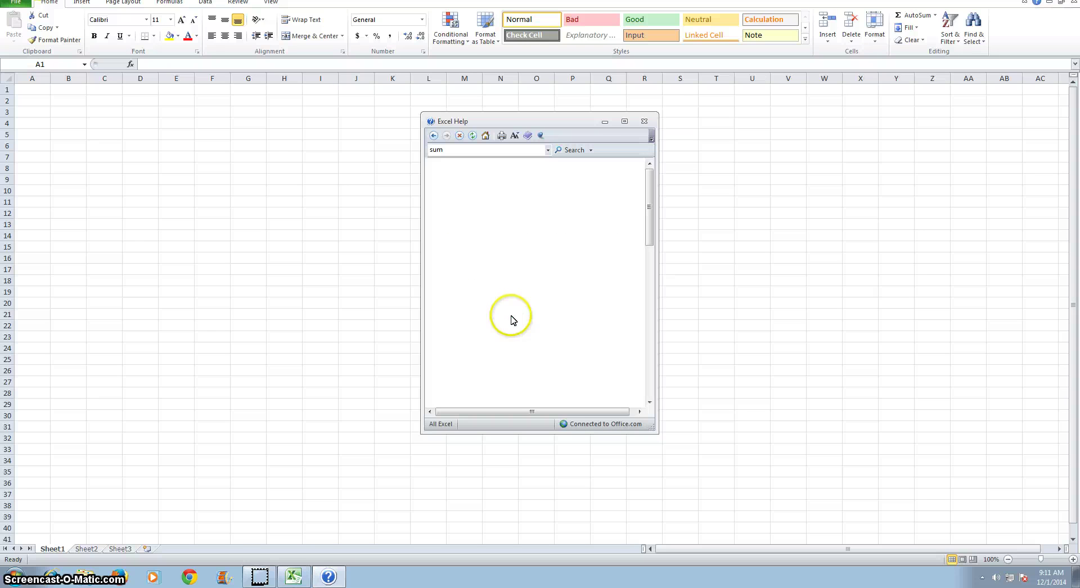
pyautogui.click(644, 122)
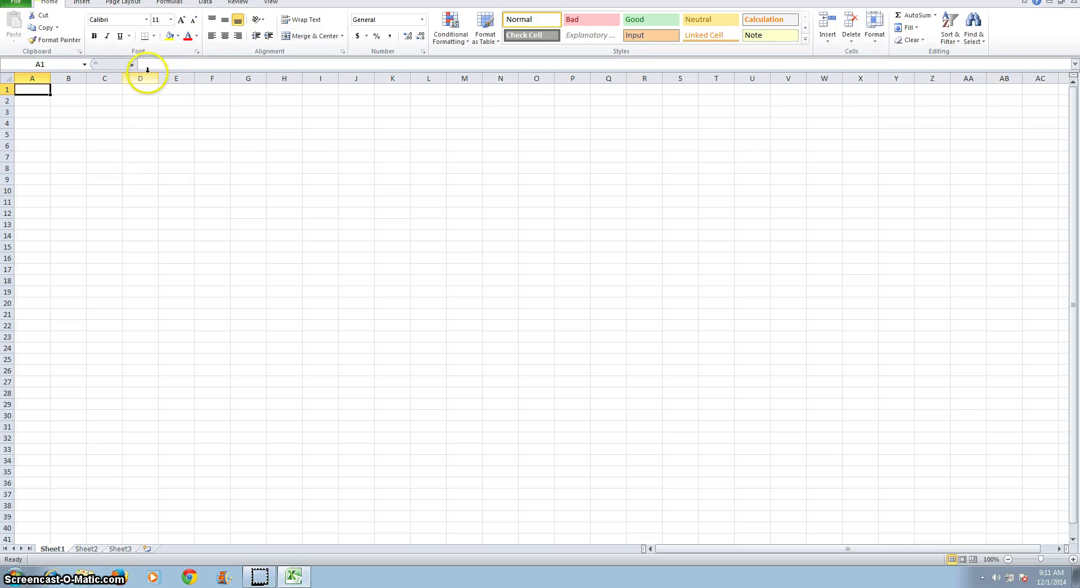
# Enter the trial text "swwed" in cell B7 and erase it.
pyautogui.moveTo(159, 76)
pyautogui.mouseDown()
pyautogui.moveTo(153, 217)
pyautogui.moveTo(174, 68)
pyautogui.mouseUp()
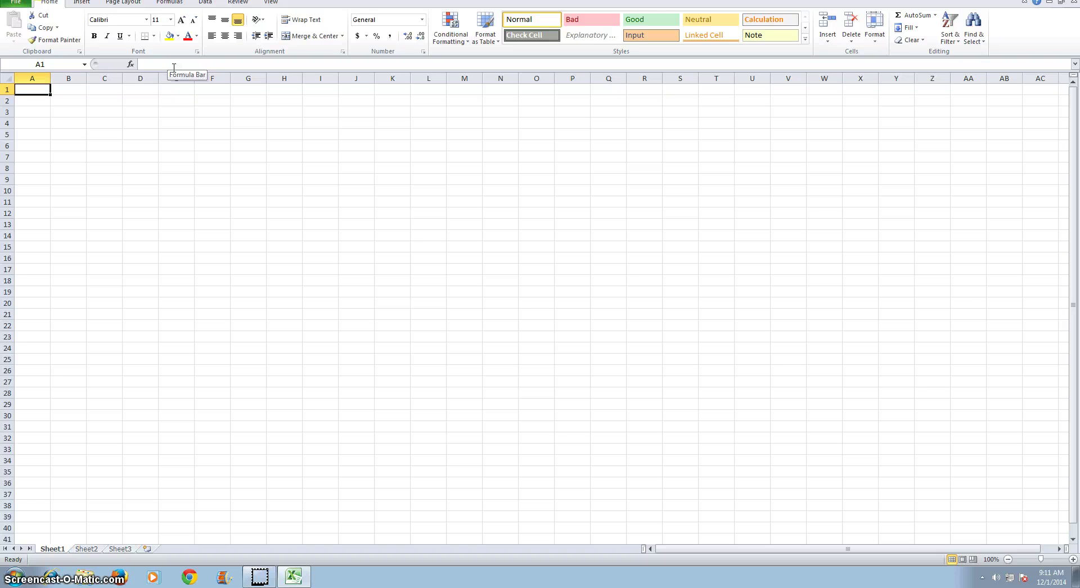
pyautogui.click(77, 153)
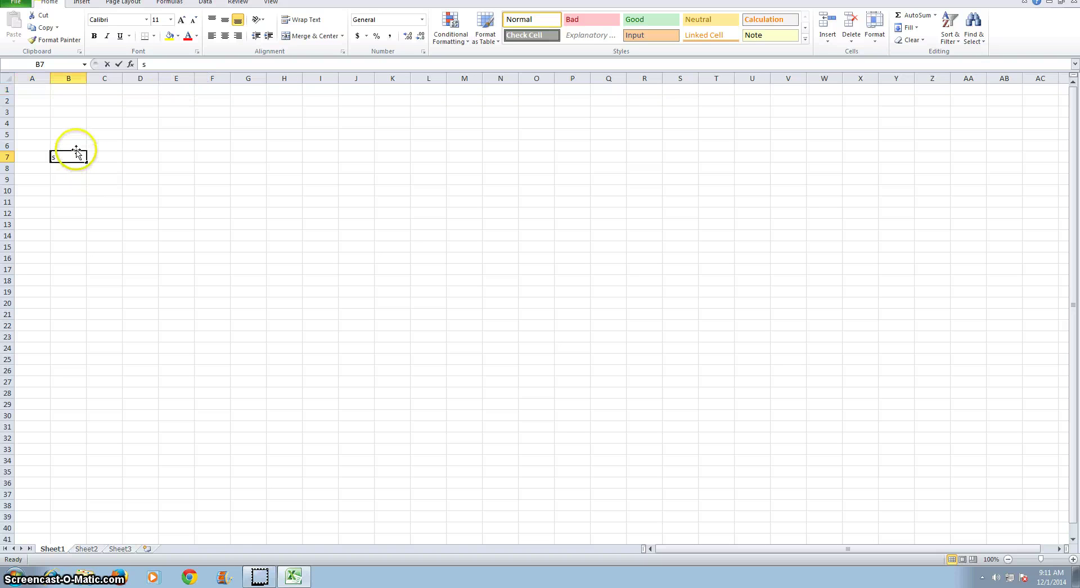
pyautogui.write('sw')
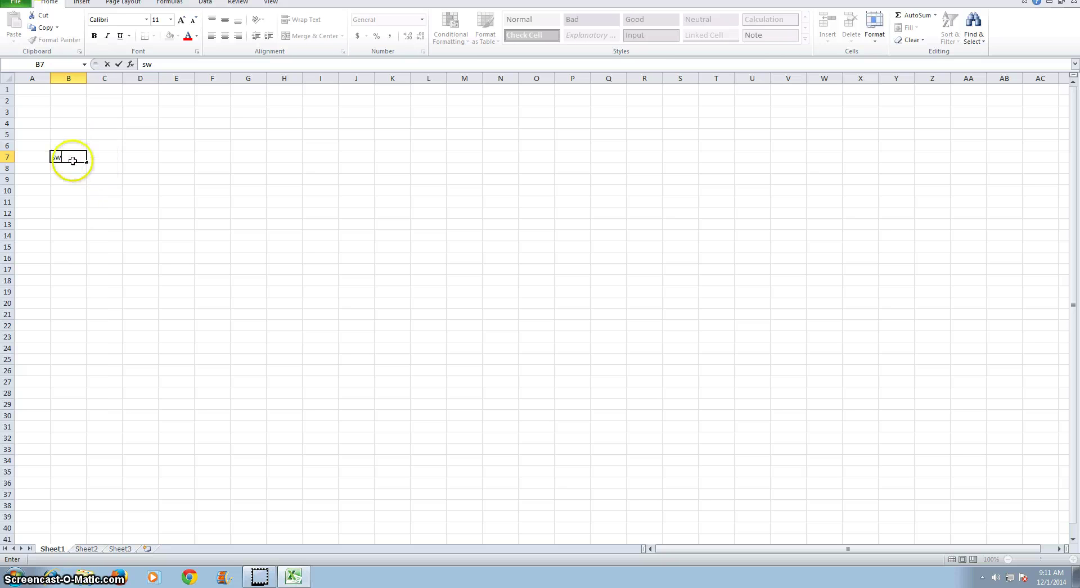
pyautogui.write('wed')
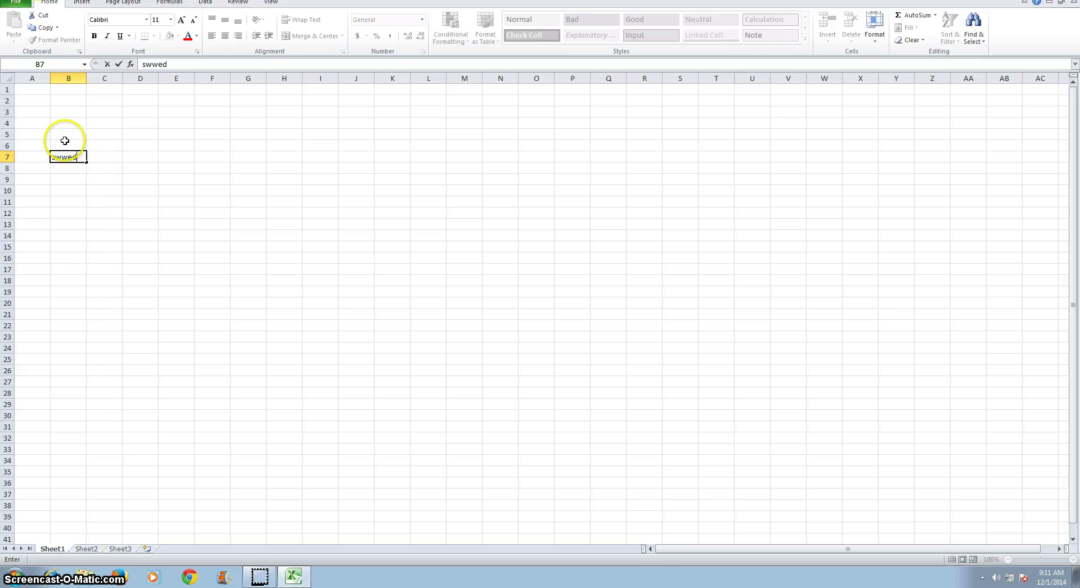
pyautogui.press('BackSpace')
pyautogui.press('BackSpace')
pyautogui.press('BackSpace')
pyautogui.press('BackSpace')
pyautogui.press('BackSpace')
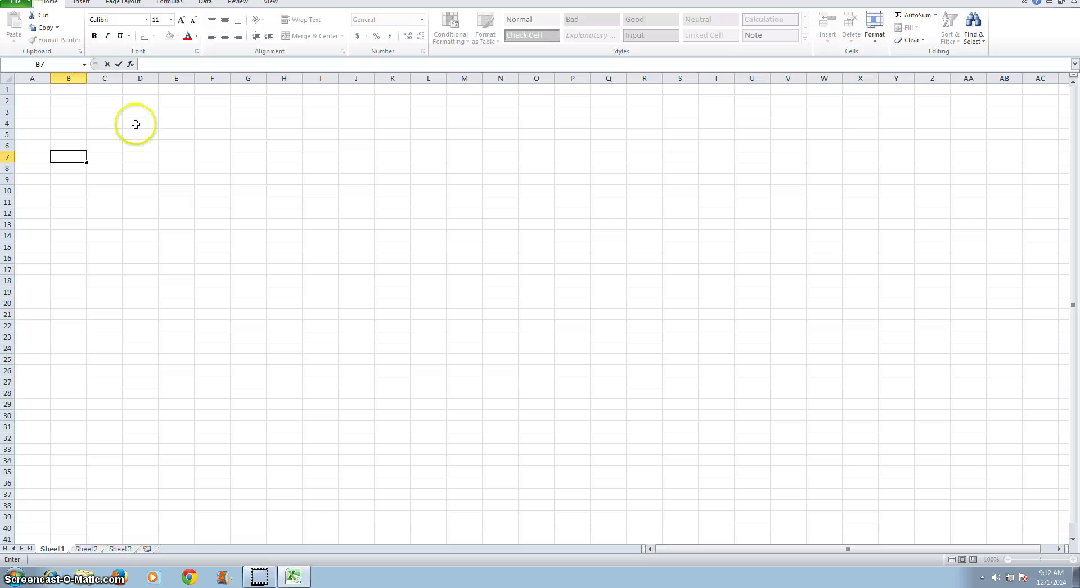
# Enter the text "twaddle" in cell E3 and the number 13 in cell E4.
pyautogui.click(180, 110)
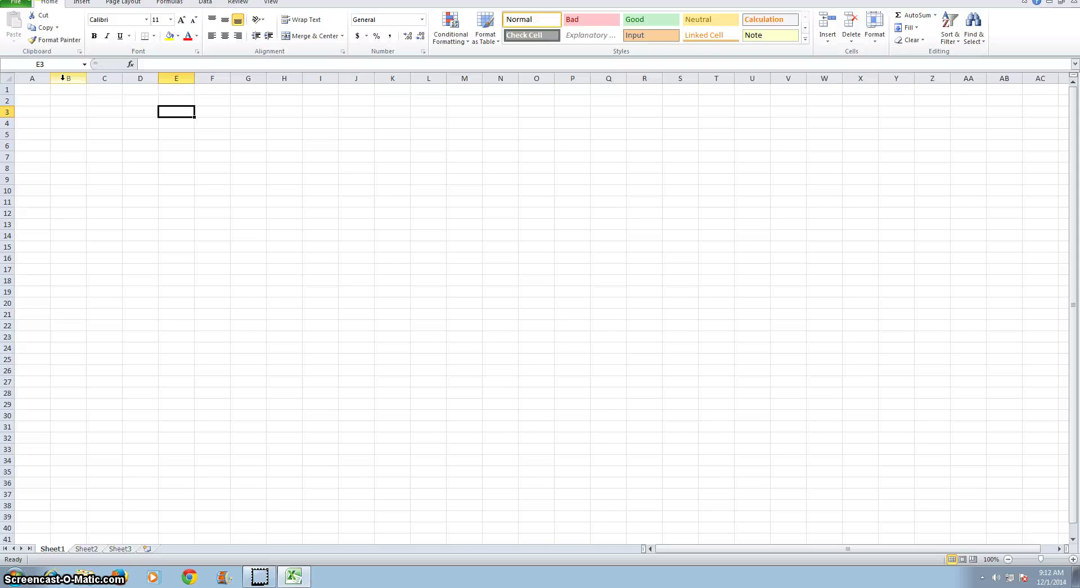
pyautogui.write('twaddle')
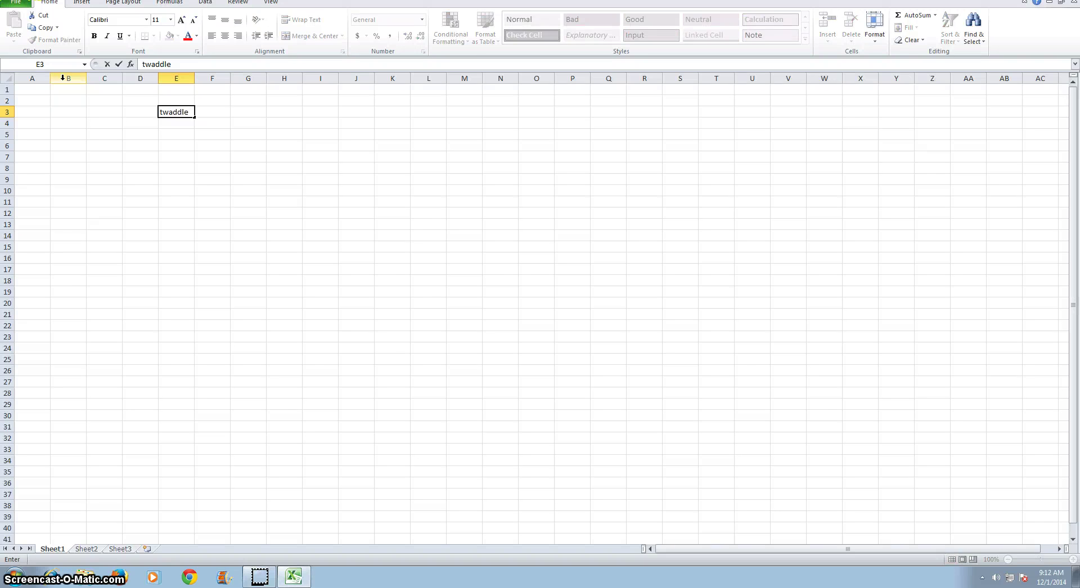
pyautogui.press('Return')
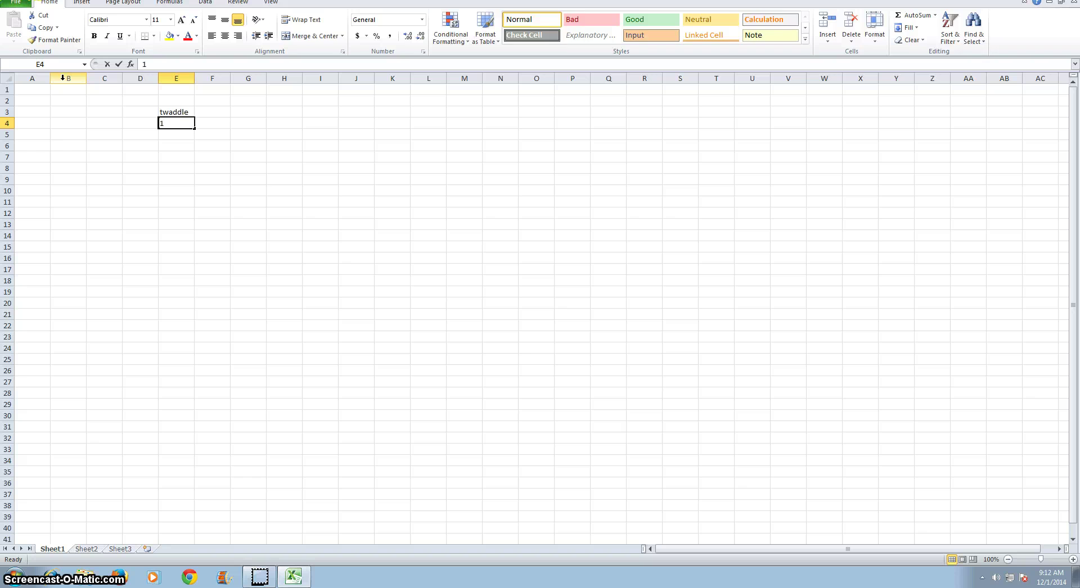
pyautogui.write('13')
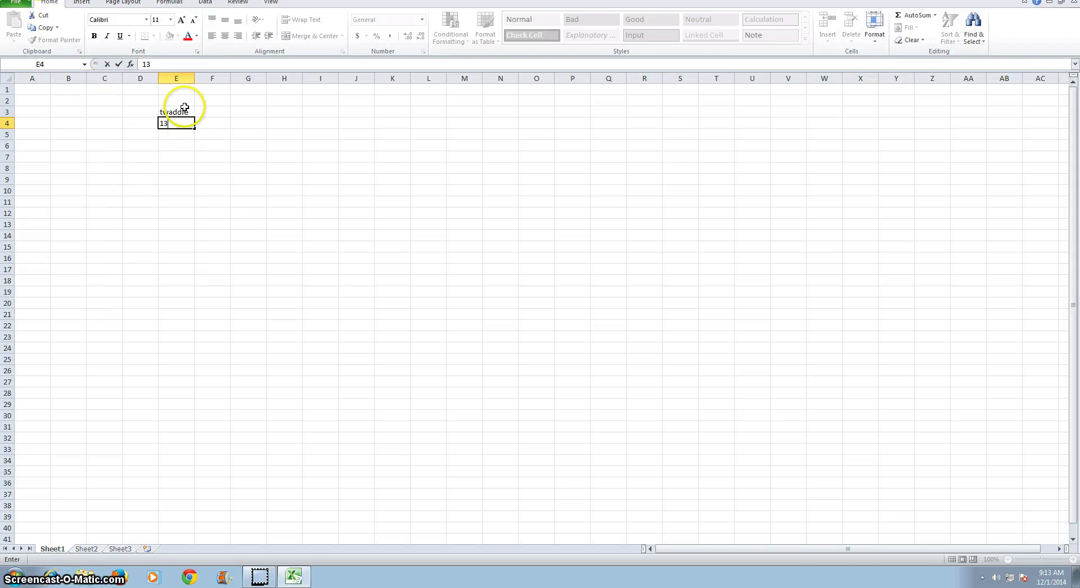
# Clear the sample text in cell E3 and the sample number in cell E4.
pyautogui.moveTo(184, 107); pyautogui.dragTo(186, 129)
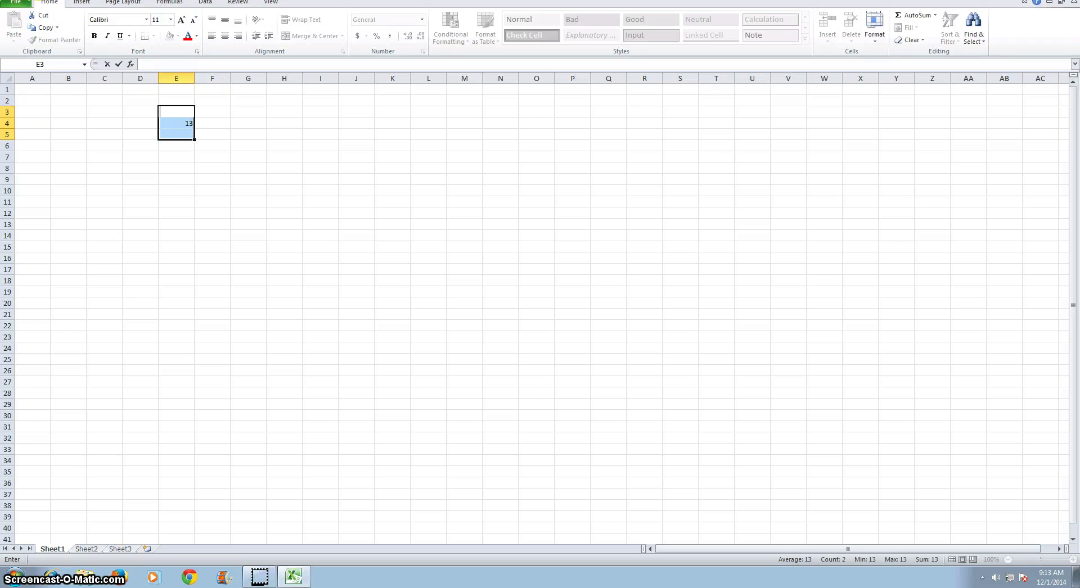
pyautogui.click(166, 121)
pyautogui.press('Delete')
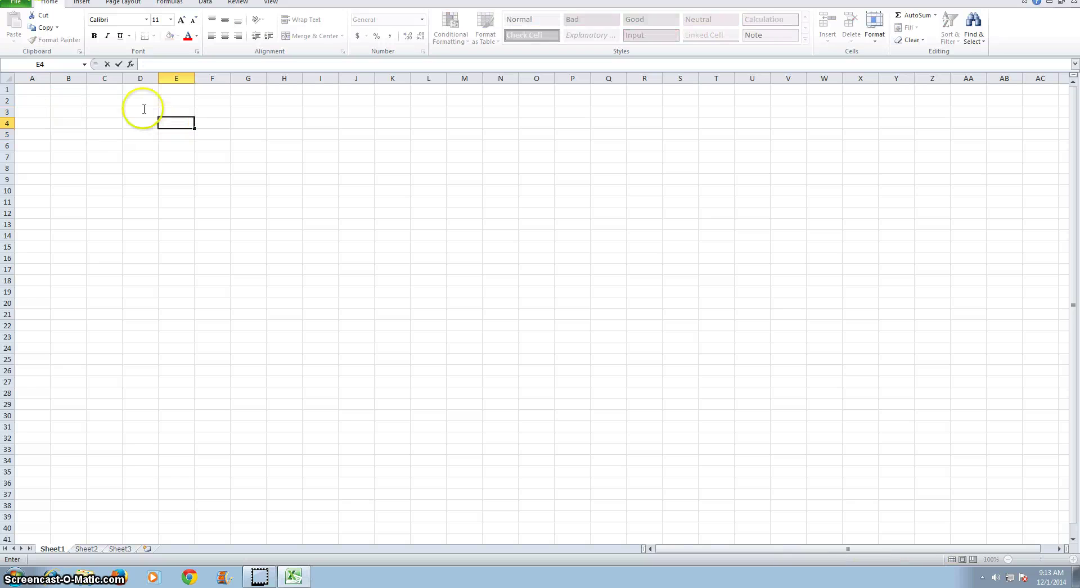
# Enter the digits 0 through 9 down column A in cells A2 to A11.
pyautogui.click(36, 100)
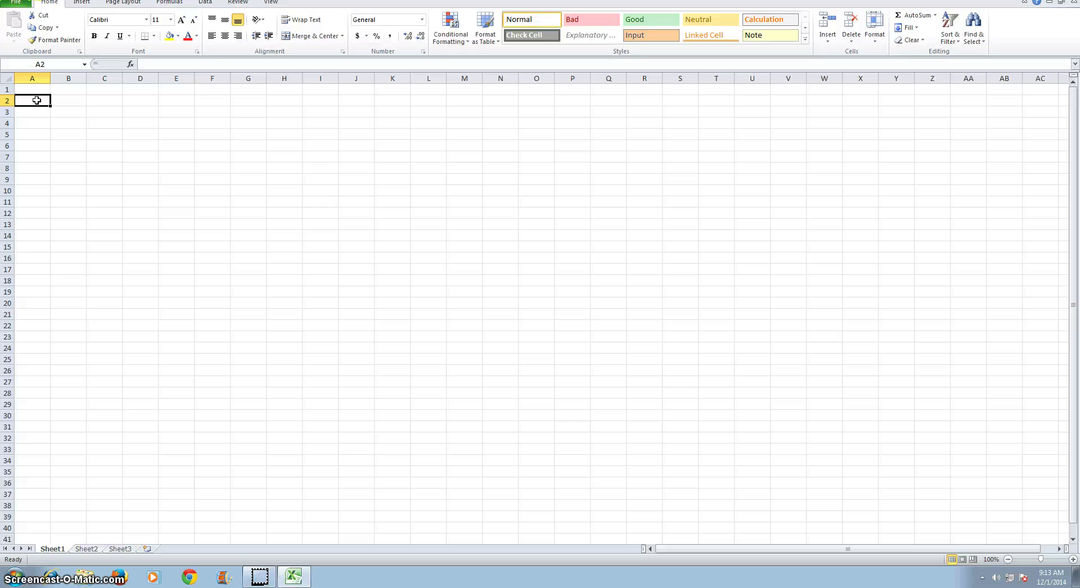
pyautogui.write('0')
pyautogui.press('Return')
pyautogui.write('1')
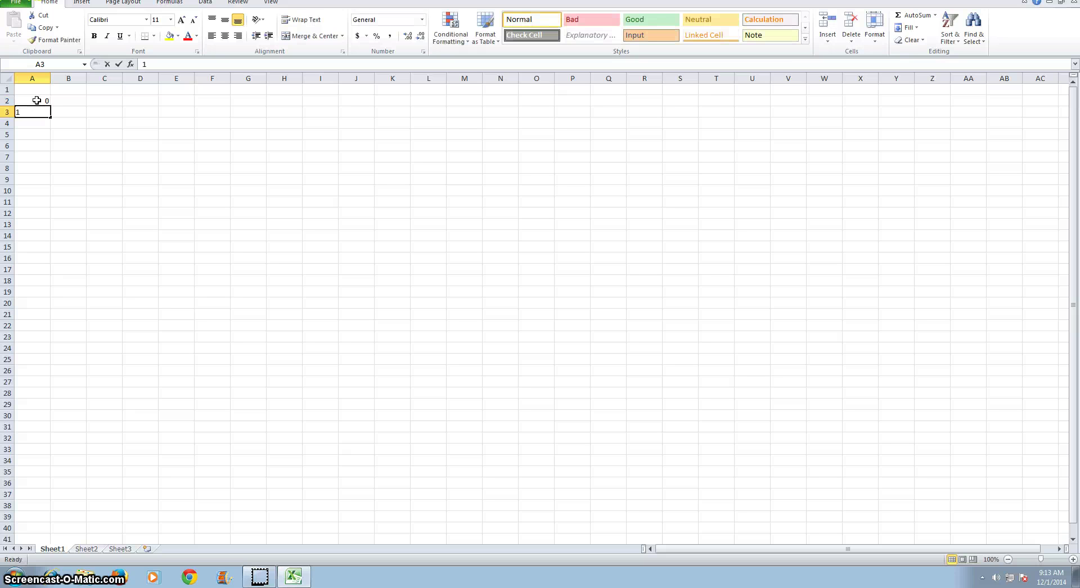
pyautogui.press('Return')
pyautogui.write('2')
pyautogui.press('Return')
pyautogui.write('3')
pyautogui.press('Return')
pyautogui.write('4')
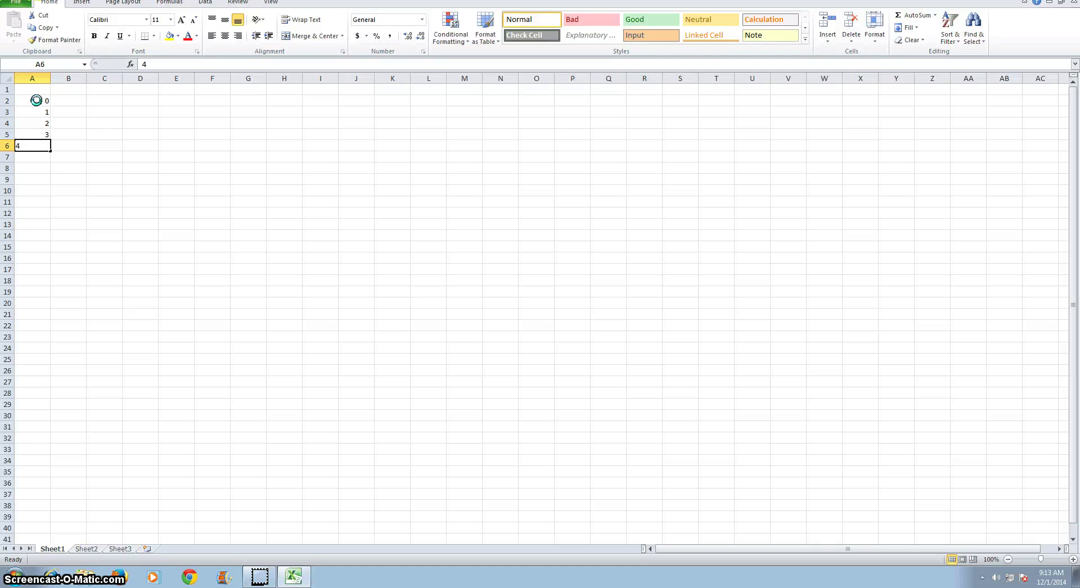
pyautogui.press('Return')
pyautogui.write('5')
pyautogui.press('Return')
pyautogui.write('6')
pyautogui.press('Return')
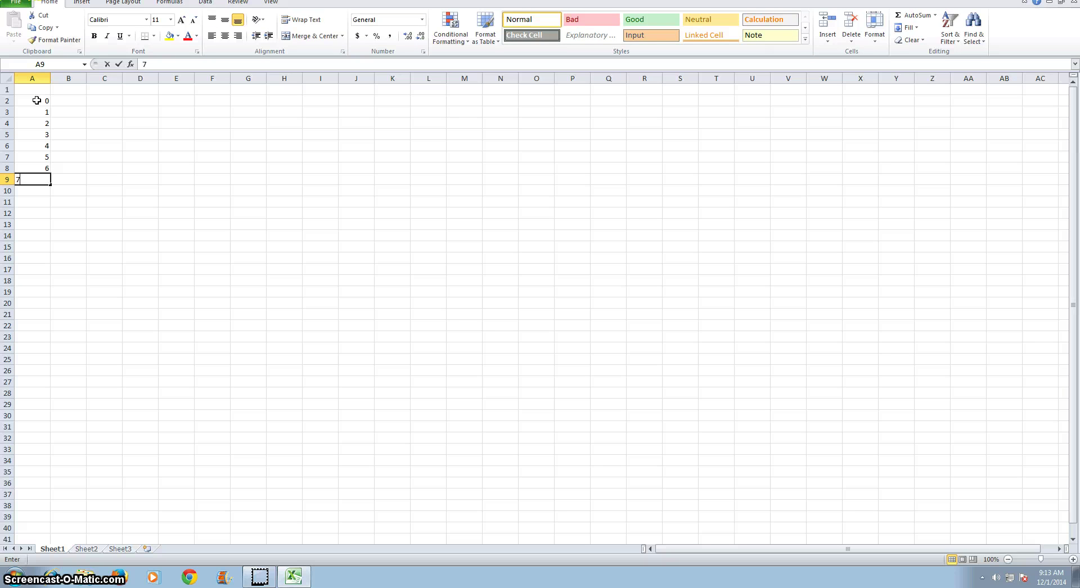
pyautogui.write('7')
pyautogui.press('Return')
pyautogui.write('8')
pyautogui.press('Return')
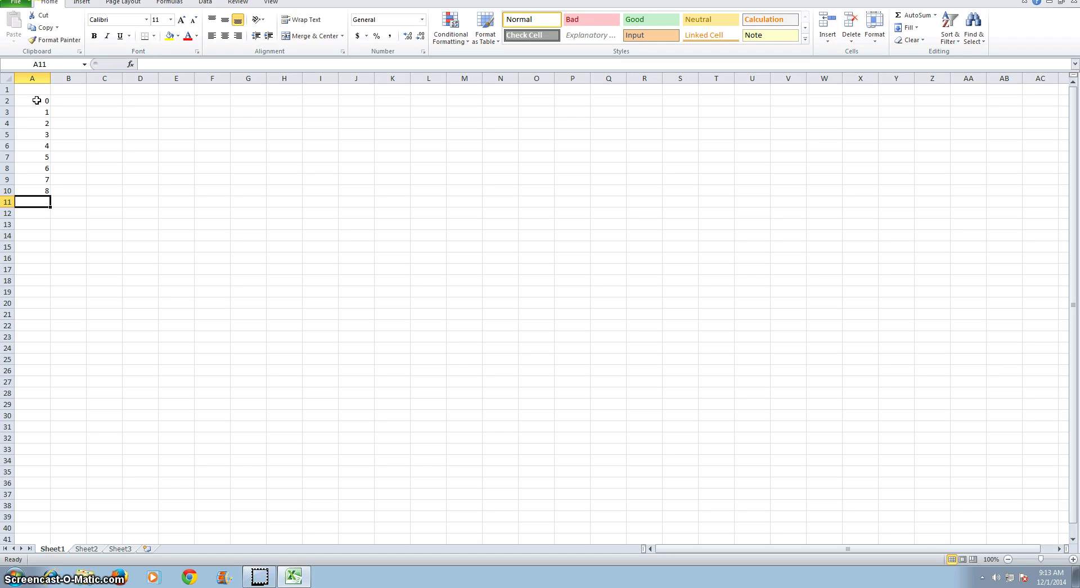
pyautogui.write('9')
pyautogui.press('Return')
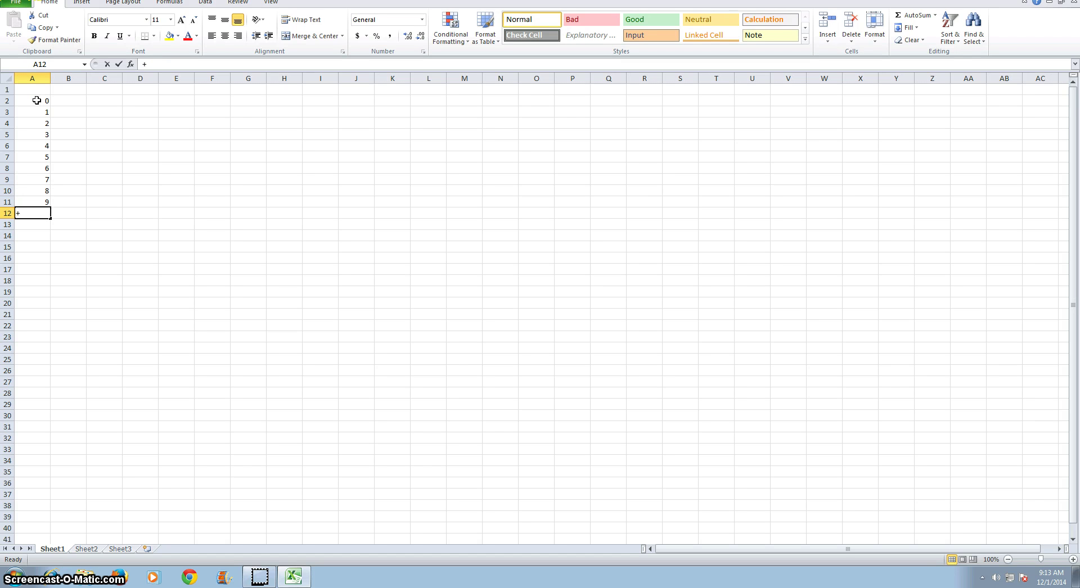
# Enter the characters +, -, (), comma and period down column A in cells A12 to A16.
pyautogui.write('+')
pyautogui.press('Return')
pyautogui.write('-')
pyautogui.press('Return')
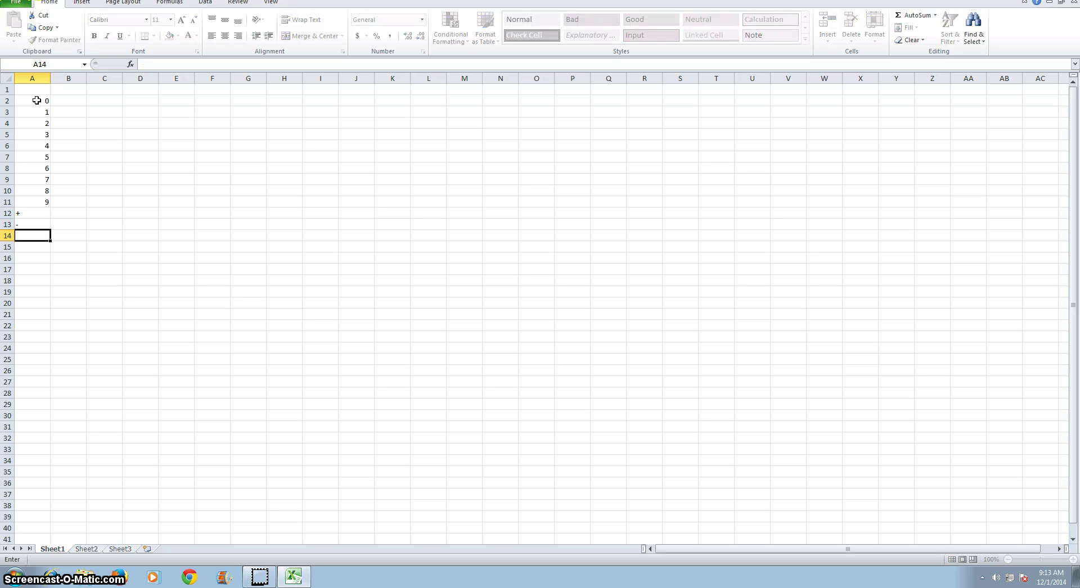
pyautogui.write('()')
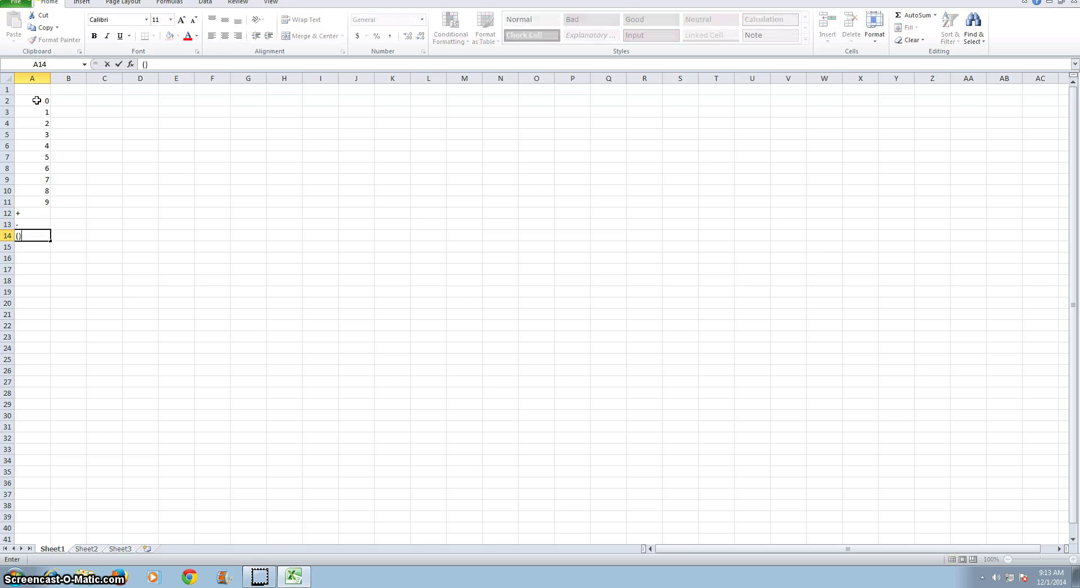
pyautogui.press('Return')
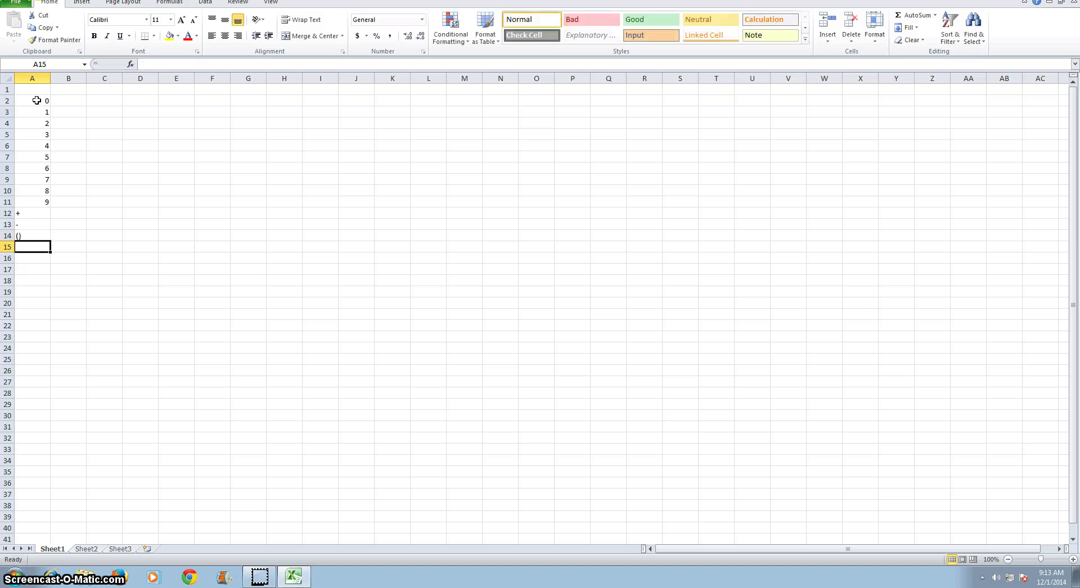
pyautogui.write(',')
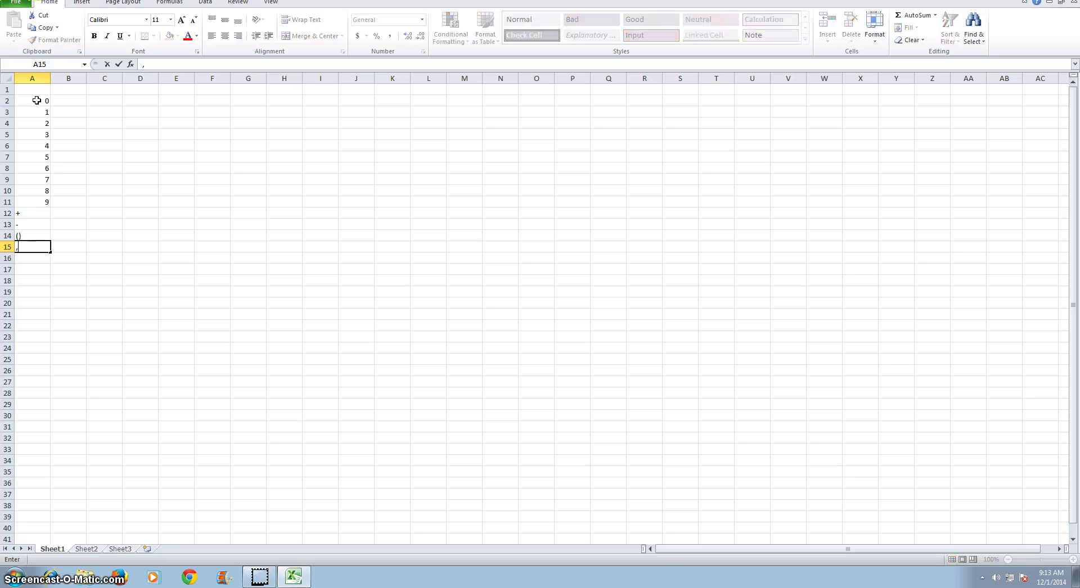
pyautogui.press('Return')
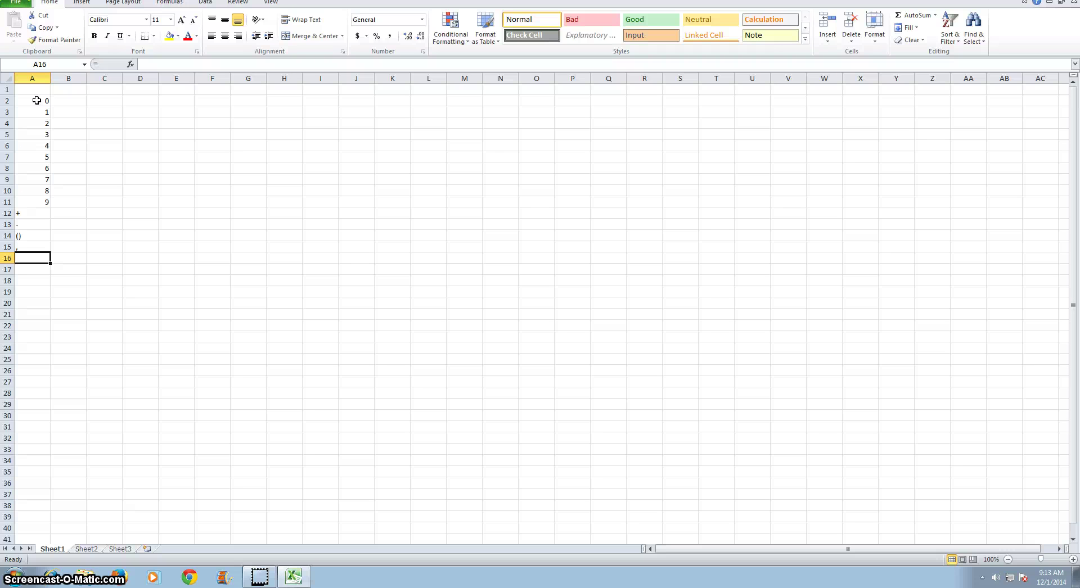
pyautogui.write('.')
pyautogui.press('Return')
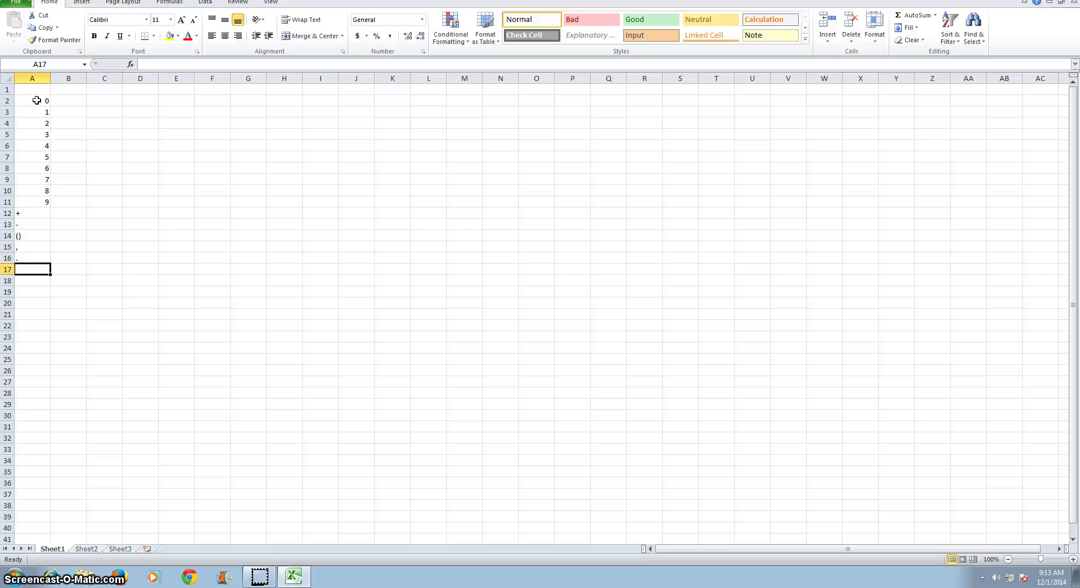
# Enter the characters $, %, E and e down column A in cells A17 to A20.
pyautogui.write('$')
pyautogui.press('Return')
pyautogui.write('%')
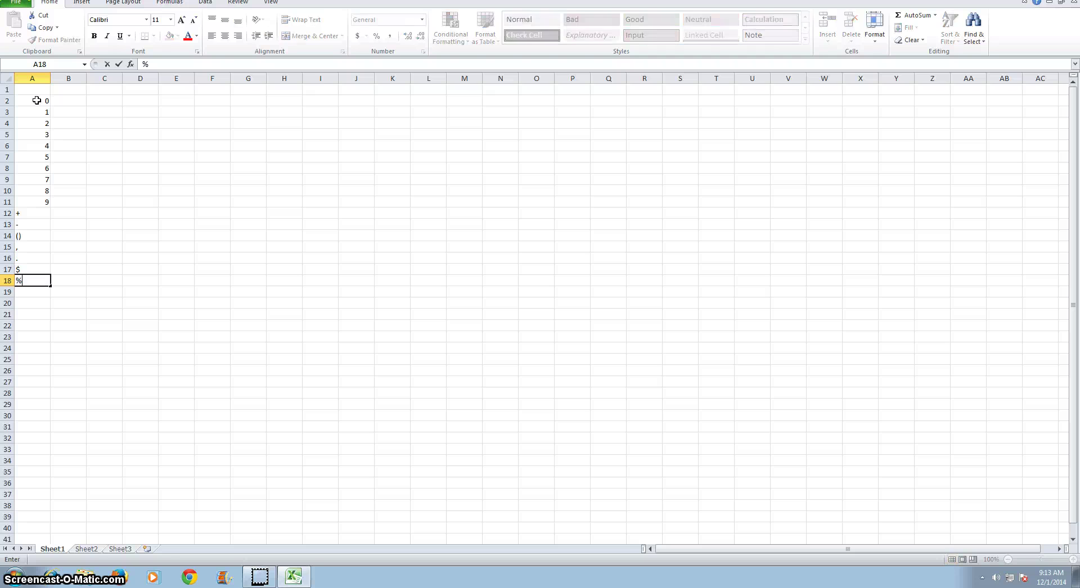
pyautogui.press('Return')
pyautogui.write('E')
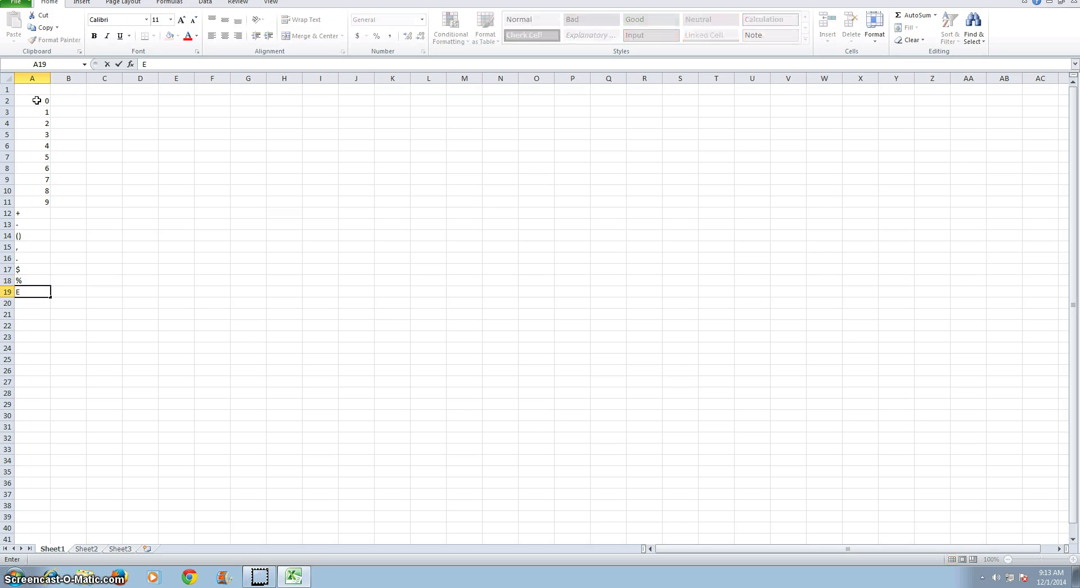
pyautogui.write('c')
pyautogui.press('BackSpace')
pyautogui.press('Return')
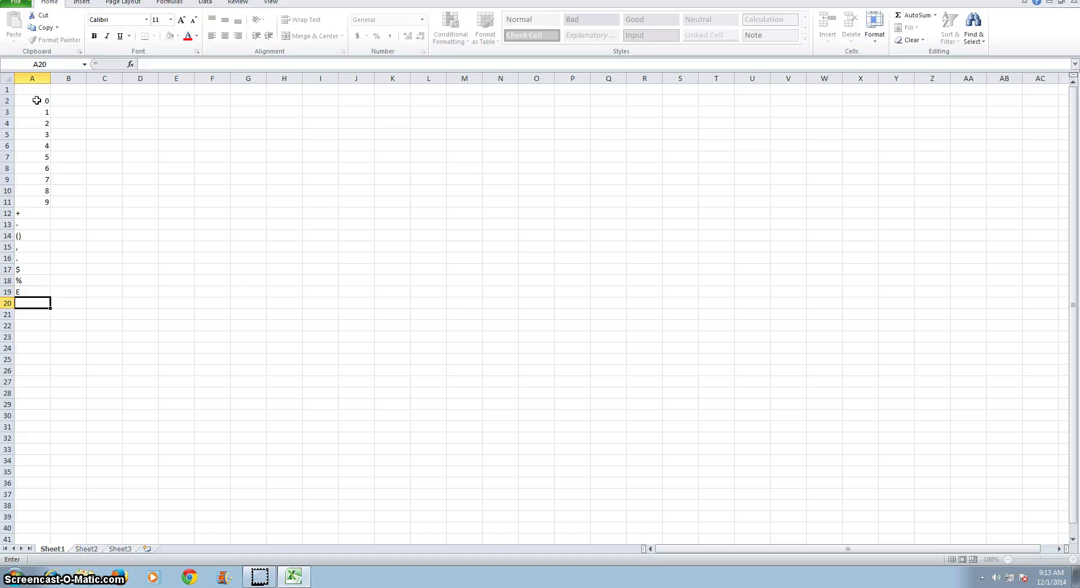
pyautogui.write('c')
pyautogui.press('BackSpace')
pyautogui.write('e')
pyautogui.press('Return')
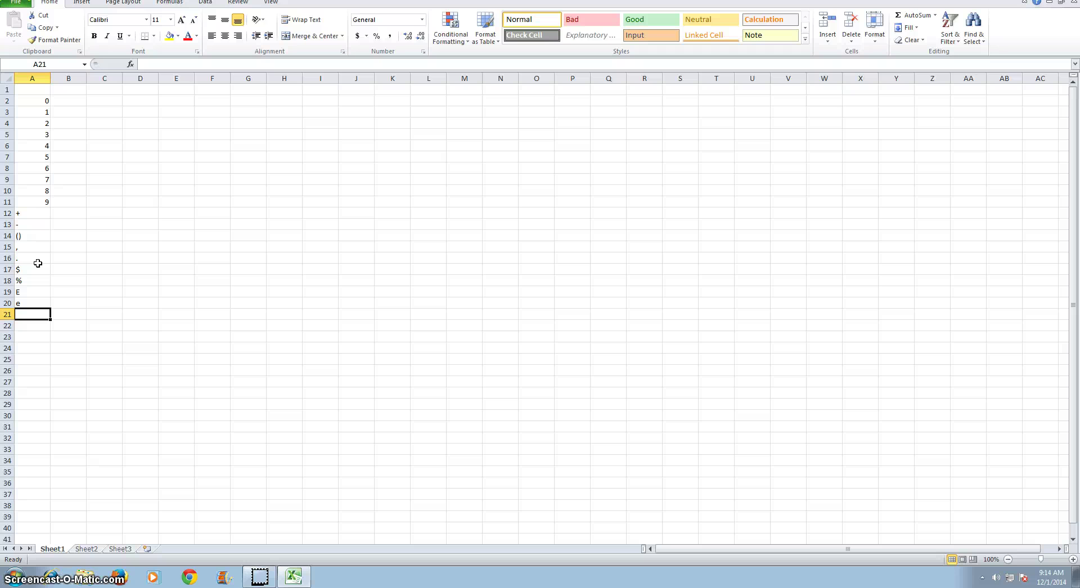
# Select the character entries in A12:A20, and close Excel without saving the workbook.
pyautogui.moveTo(29, 213); pyautogui.dragTo(36, 295)
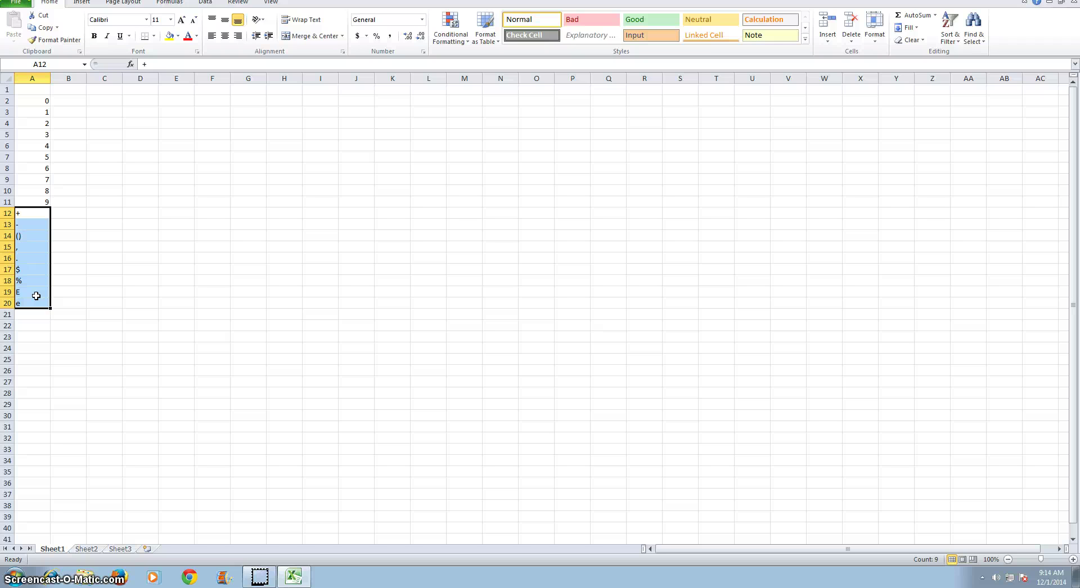
pyautogui.rightClick(36, 297)
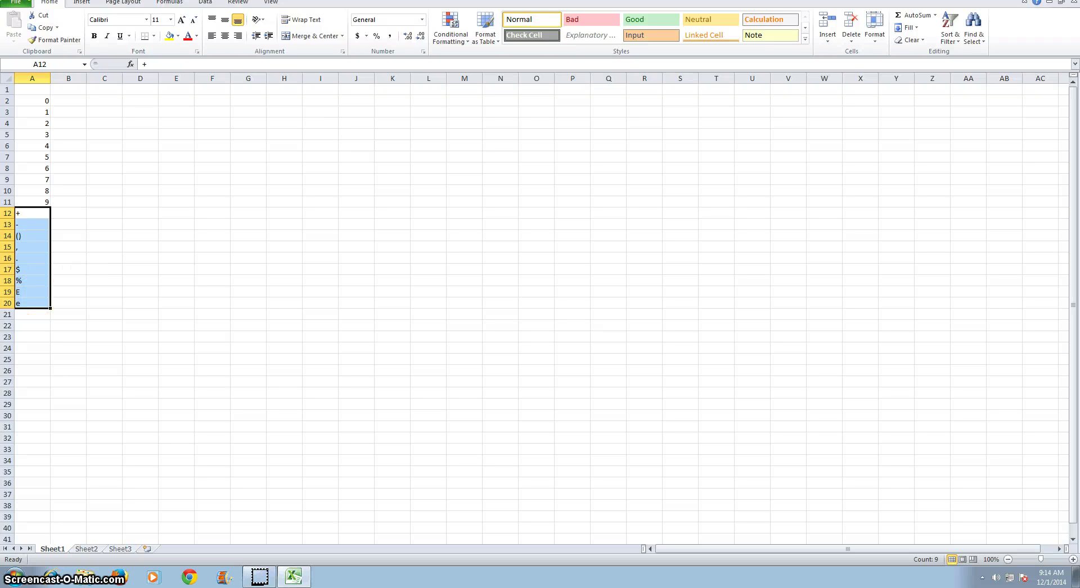
pyautogui.hotkey('alt', 'F4')
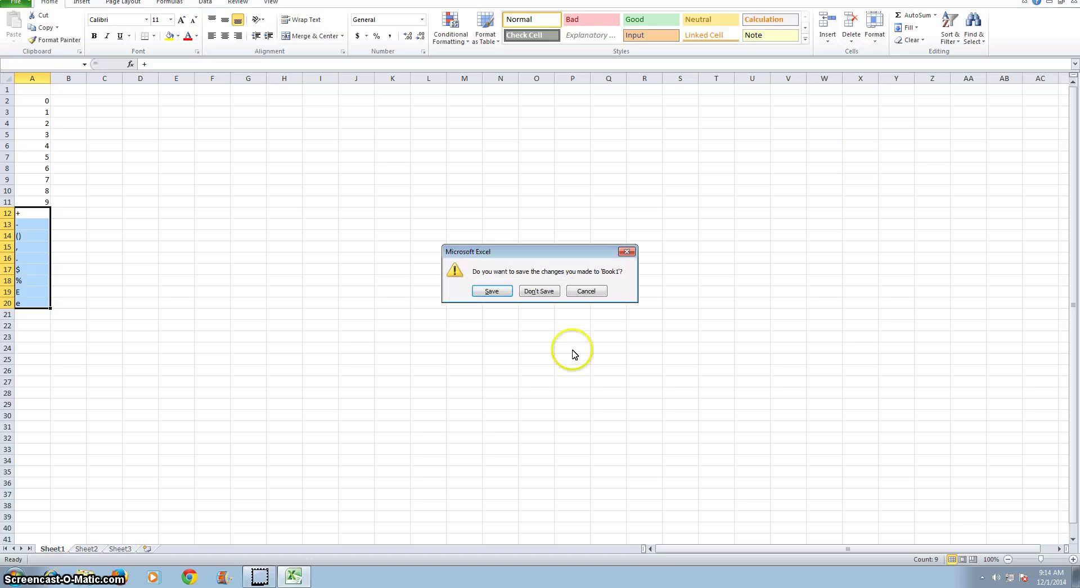
pyautogui.click(540, 293)
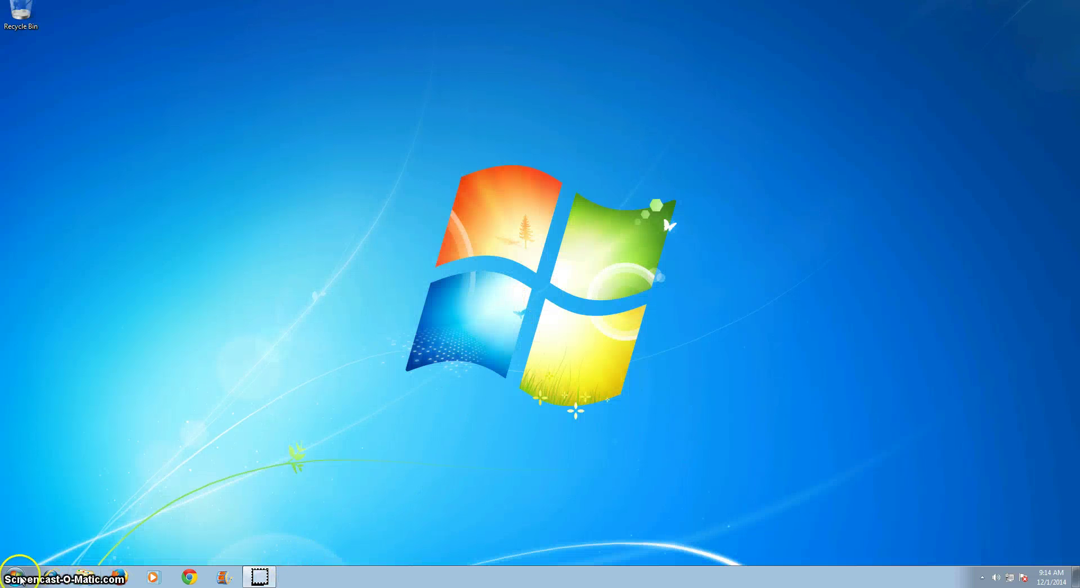
# Switch to Windows Explorer and look through the VideoDemos folder and its ExcelCh1 subfolder in the Documents library.
pyautogui.click(83, 579)
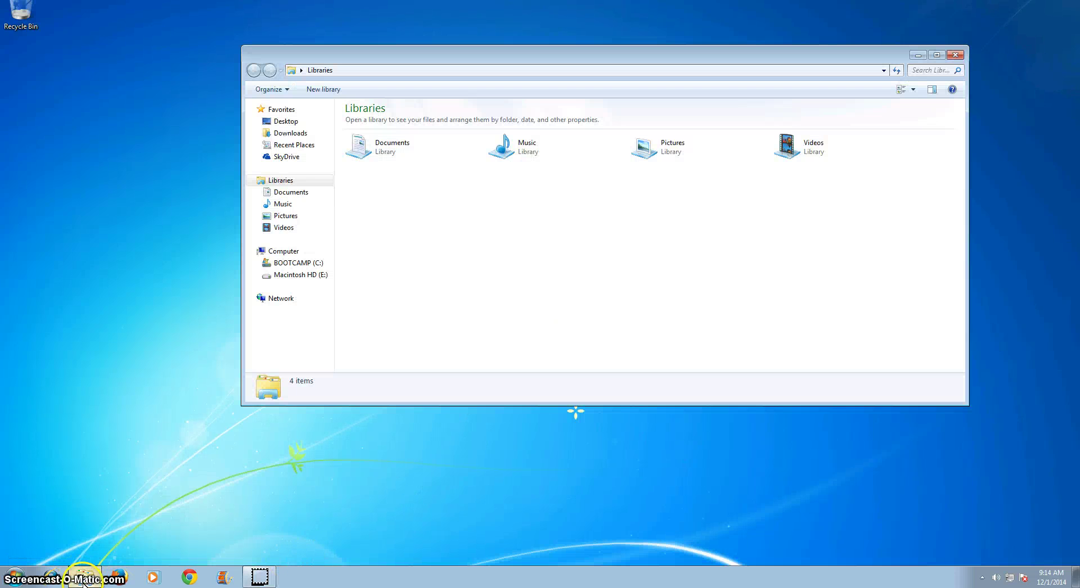
pyautogui.click(297, 193)
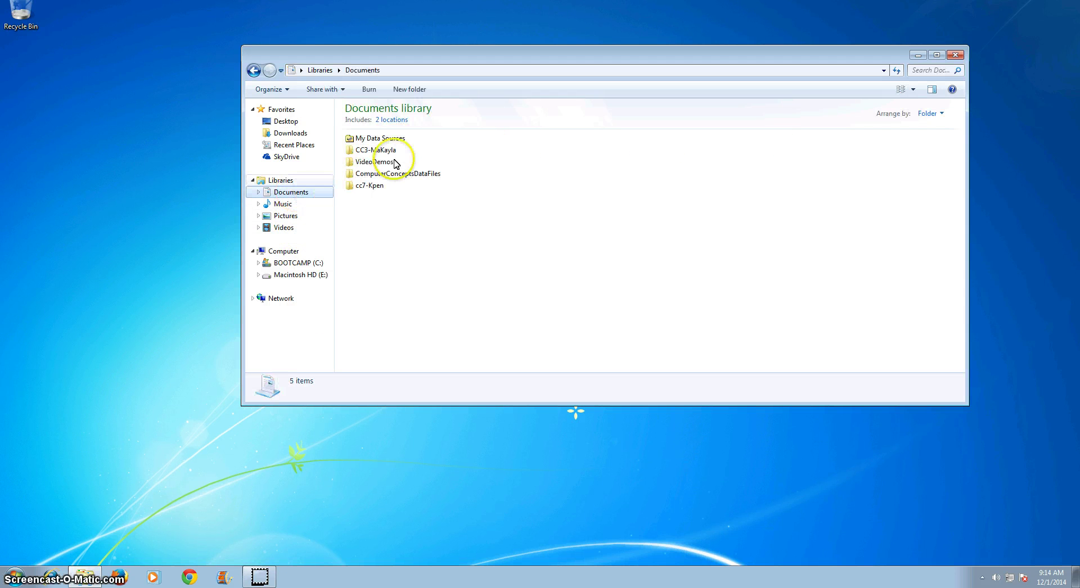
pyautogui.doubleClick(384, 165)
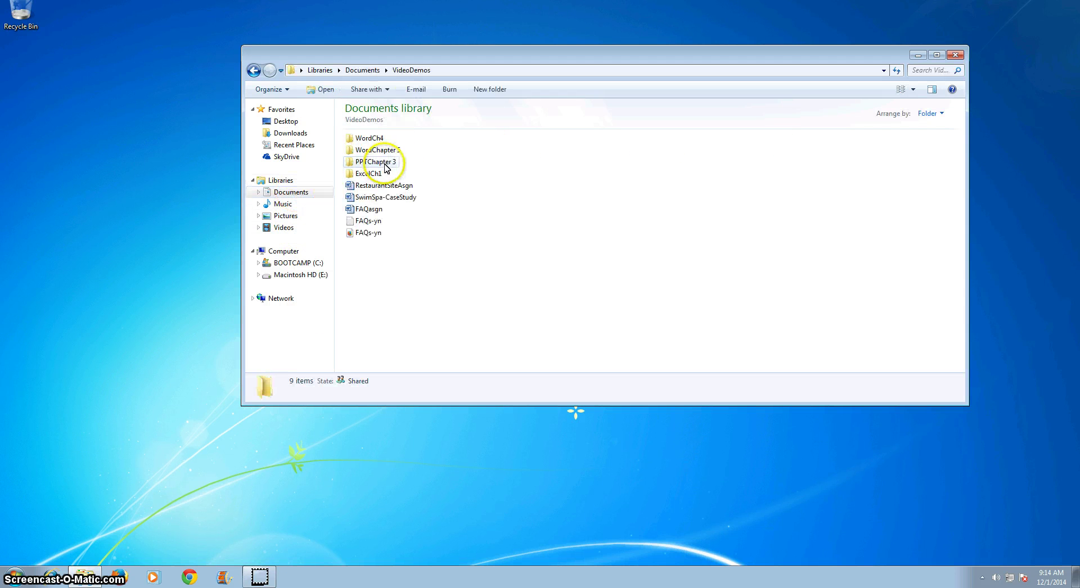
pyautogui.click(378, 174)
pyautogui.doubleClick(376, 174)
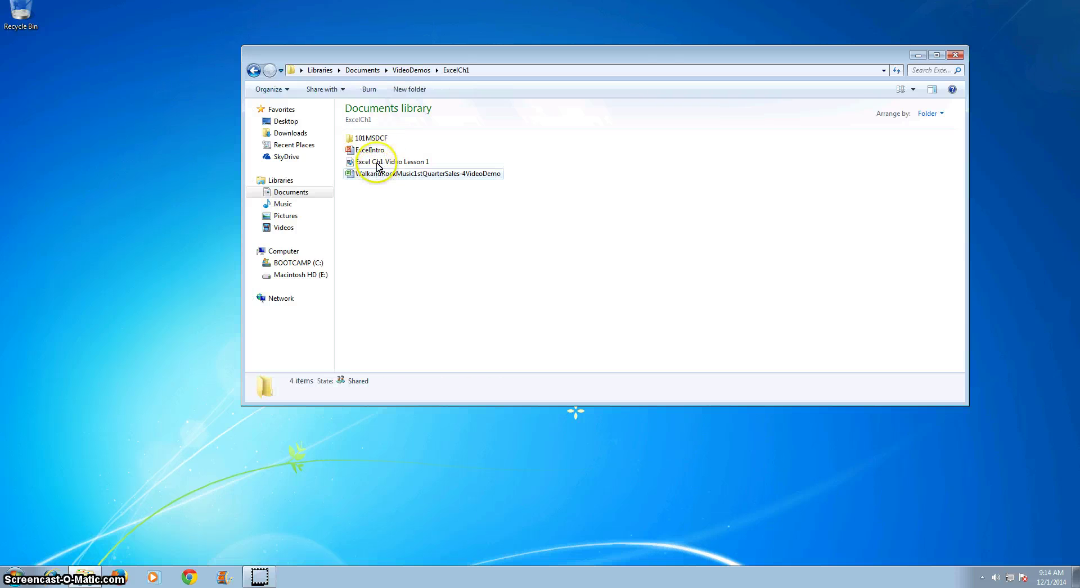
pyautogui.click(253, 71)
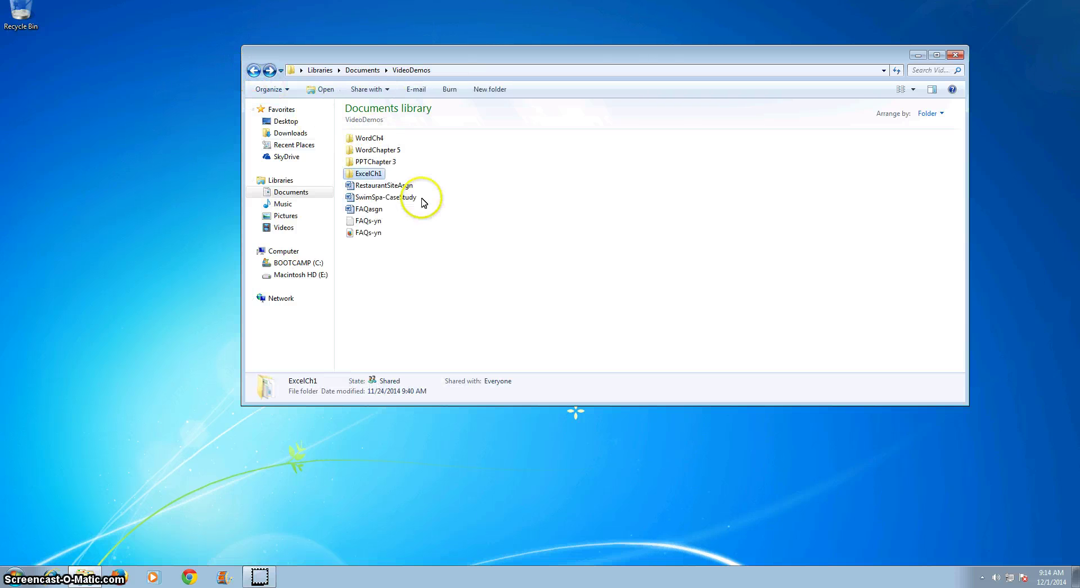
# Copy the Chapter 1 folder from the Excel folder of ComputerConceptsDataFiles in the Documents library.
pyautogui.click(298, 192)
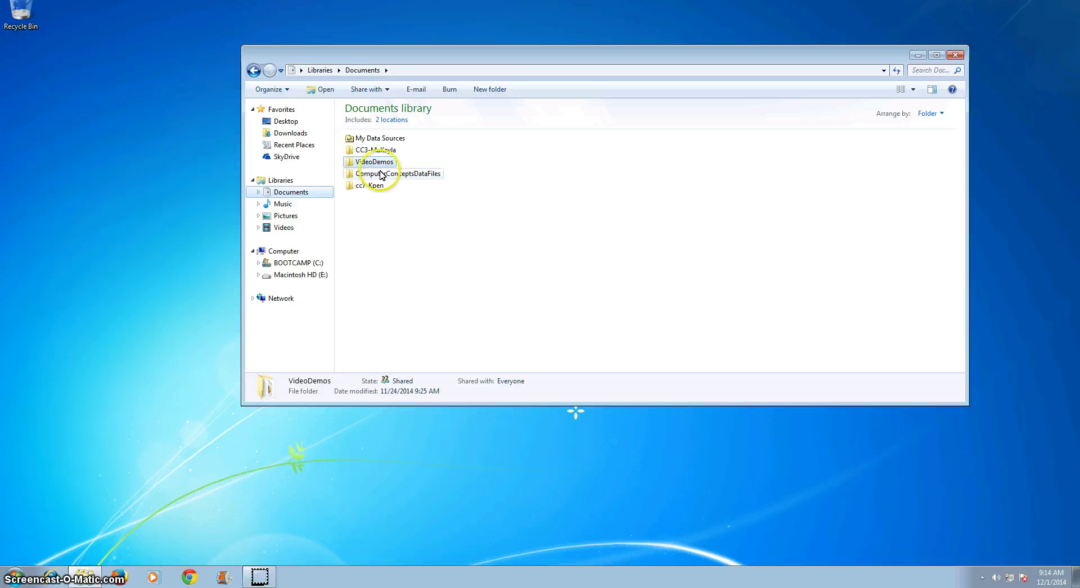
pyautogui.doubleClick(390, 173)
pyautogui.click(369, 140)
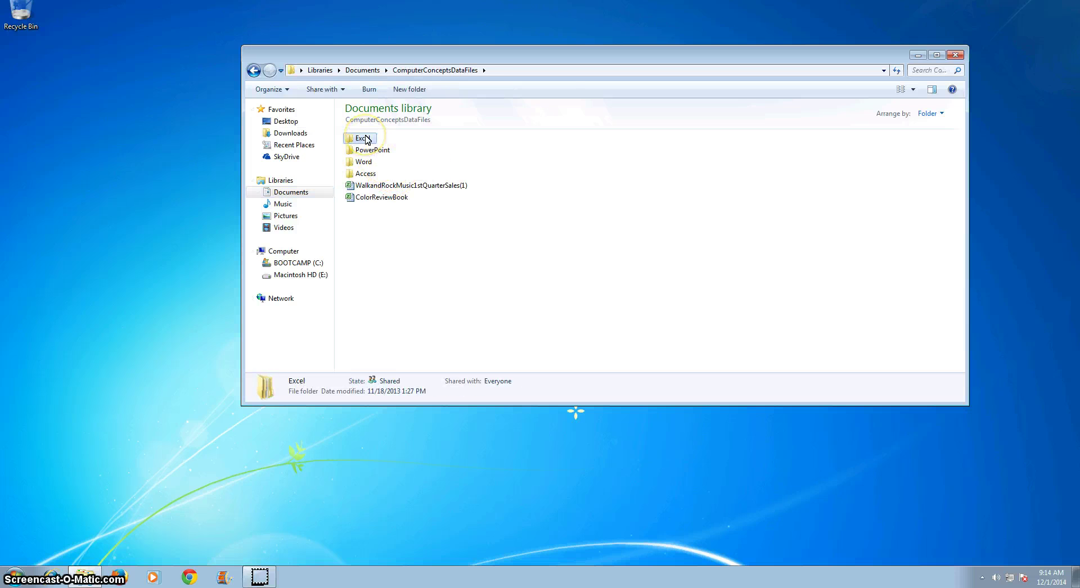
pyautogui.doubleClick(367, 141)
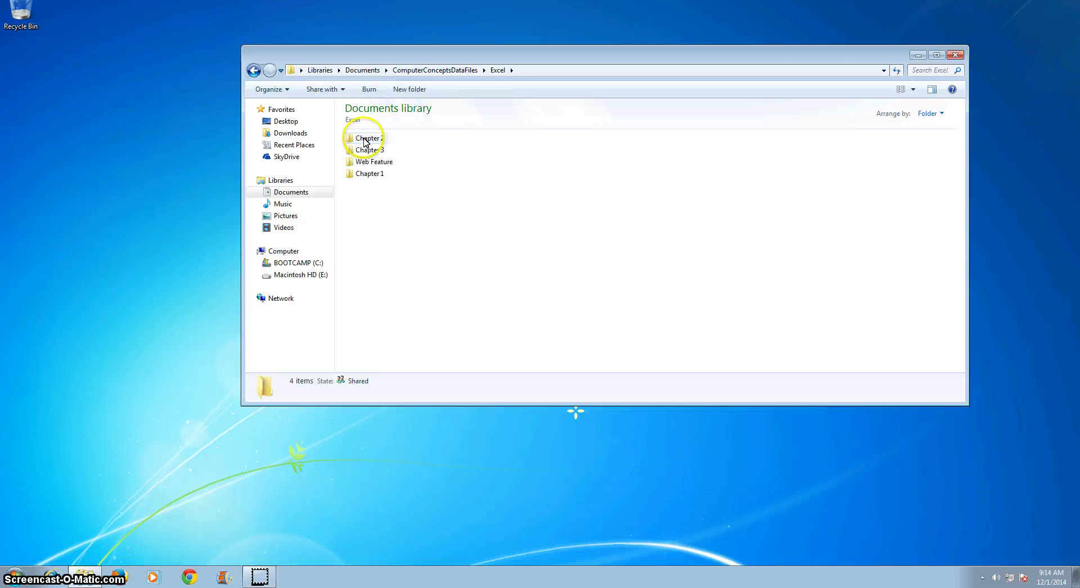
pyautogui.rightClick(372, 174)
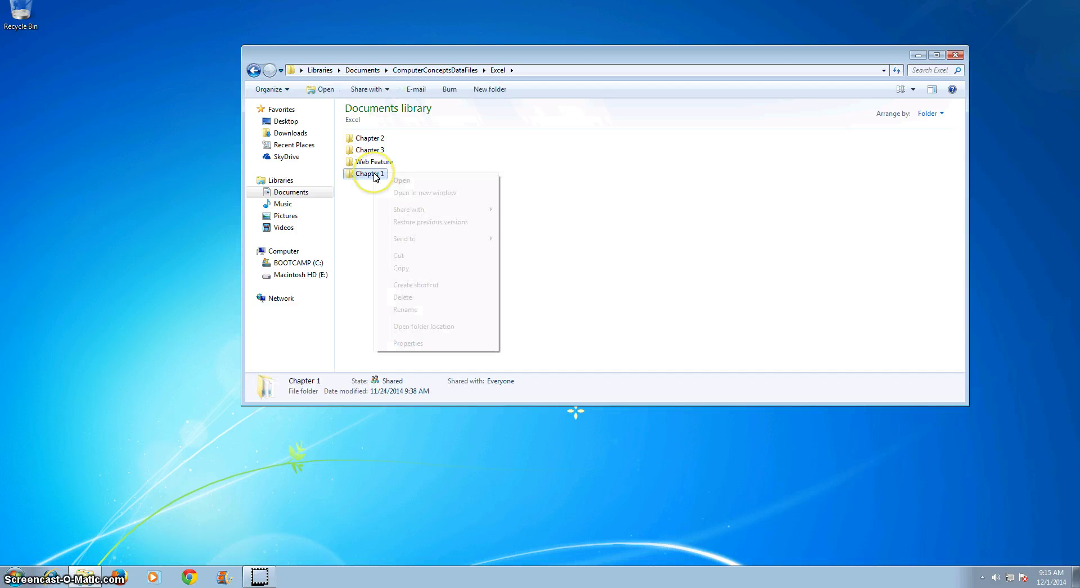
pyautogui.click(411, 269)
# Paste the copied Chapter 1 folder into the VideoDemos folder of the Documents library.
pyautogui.click(287, 193)
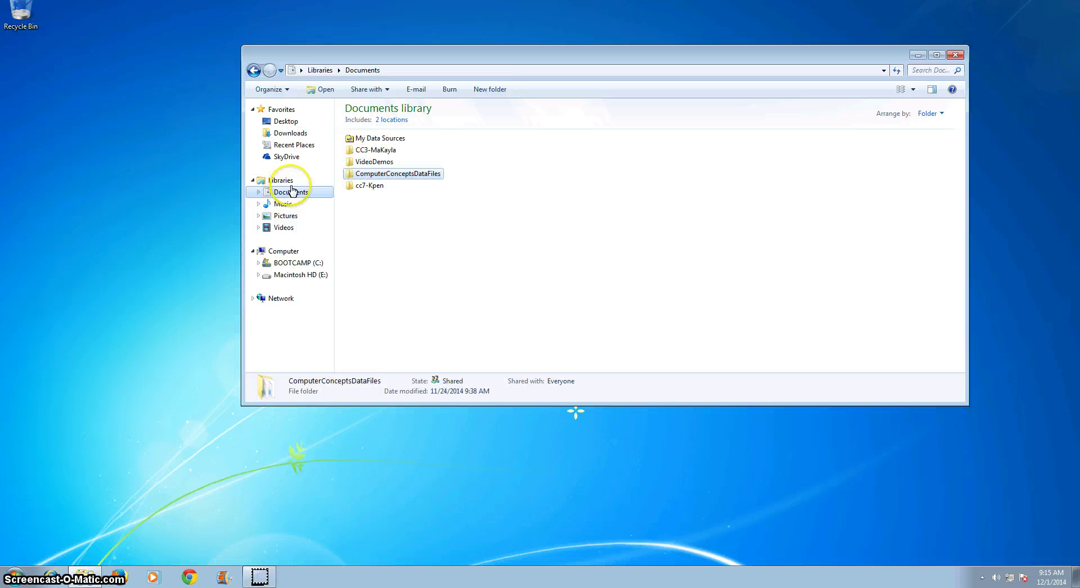
pyautogui.doubleClick(373, 162)
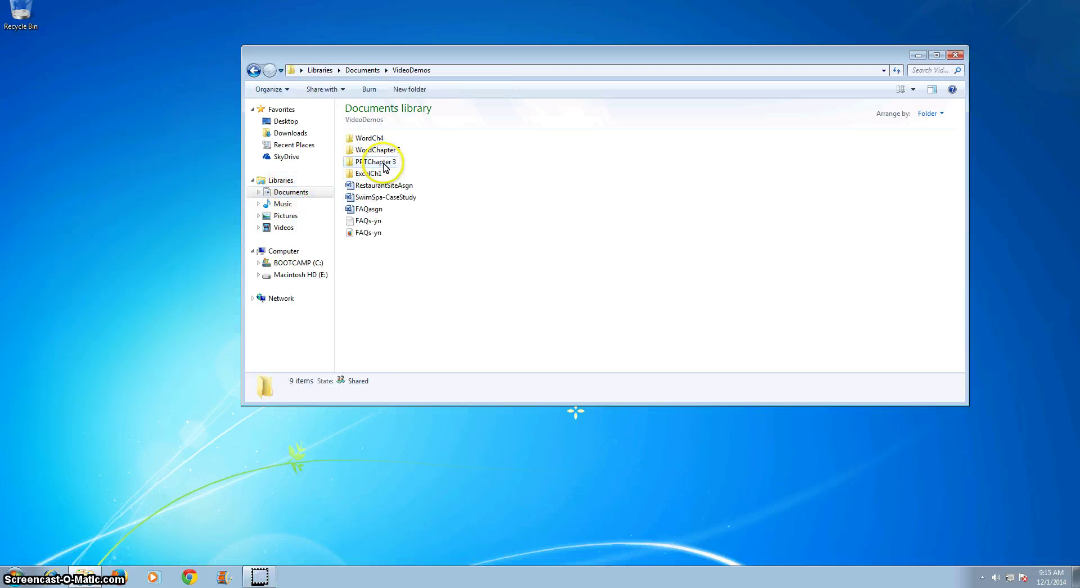
pyautogui.rightClick(409, 277)
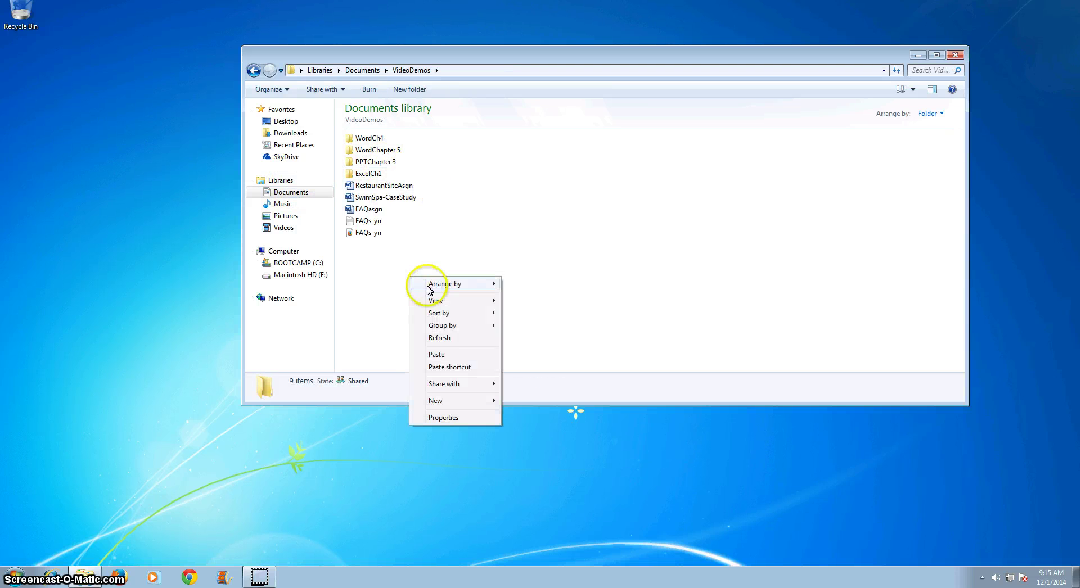
pyautogui.click(451, 355)
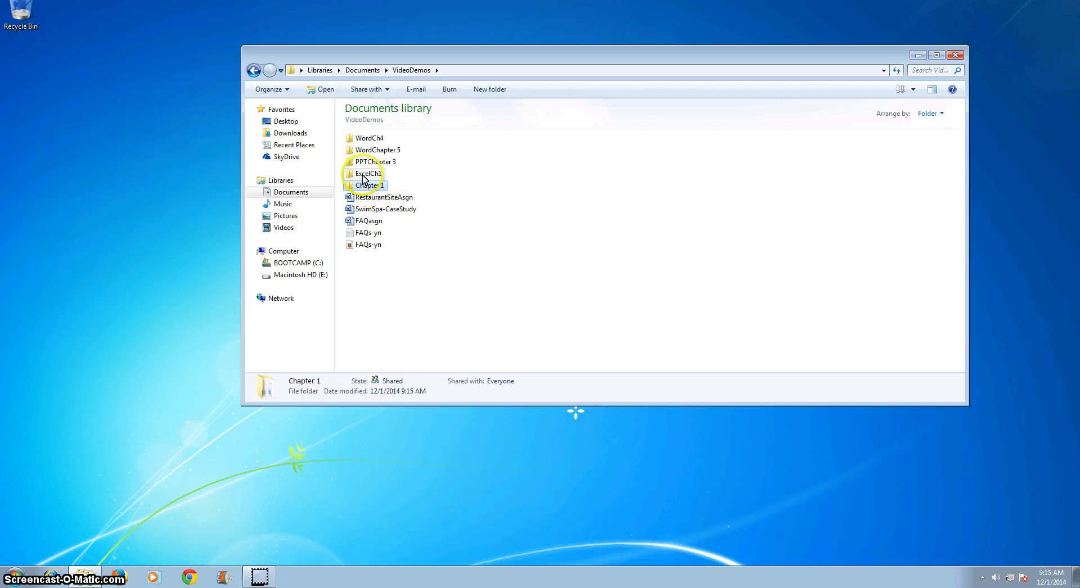
# Rename the pasted Chapter 1 folder in VideoDemos as ExcelChapter 1.
pyautogui.click(364, 176)
pyautogui.moveTo(363, 179)
pyautogui.mouseDown()
pyautogui.moveTo(366, 202)
pyautogui.moveTo(366, 165)
pyautogui.moveTo(365, 189)
pyautogui.moveTo(364, 179)
pyautogui.mouseUp()
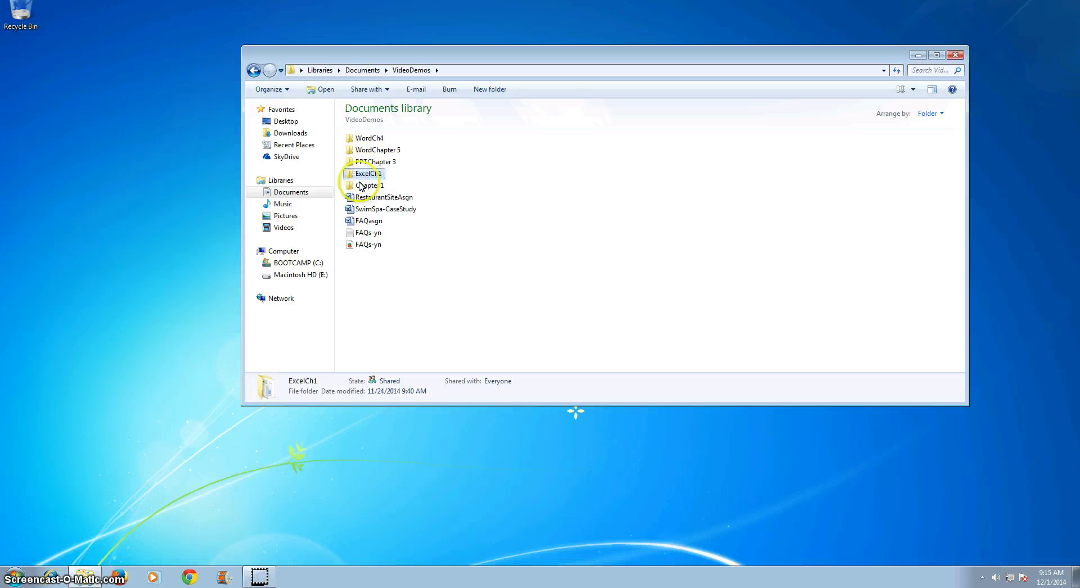
pyautogui.click(358, 188)
pyautogui.rightClick(358, 188)
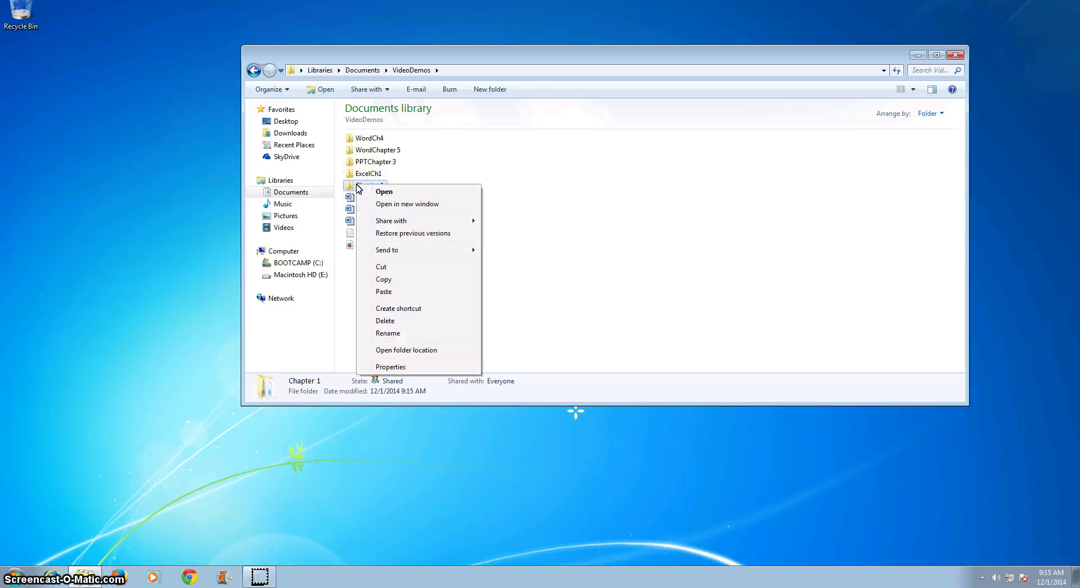
pyautogui.click(385, 331)
pyautogui.click(355, 185)
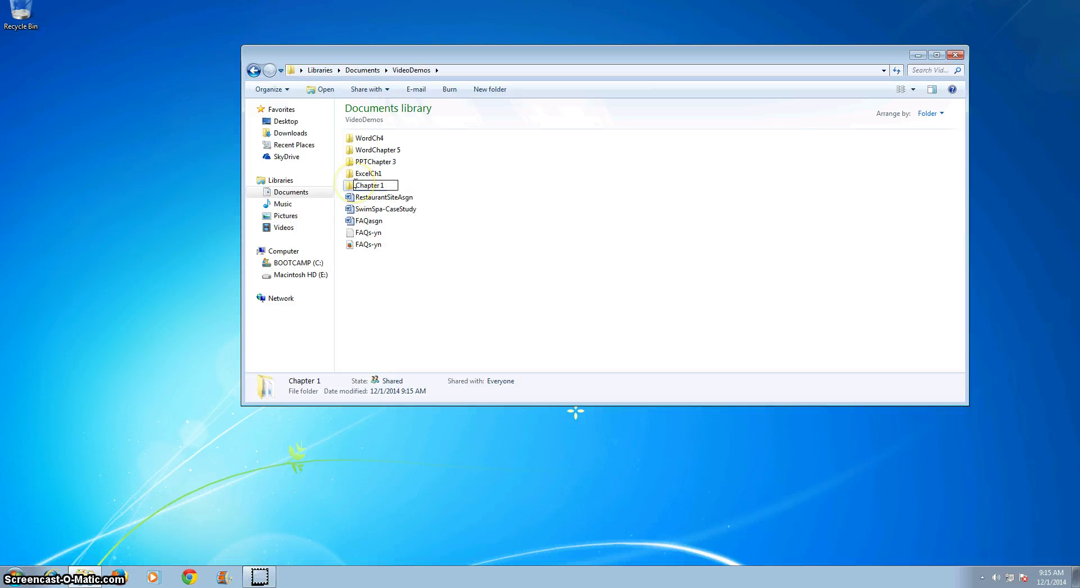
pyautogui.write('Excel')
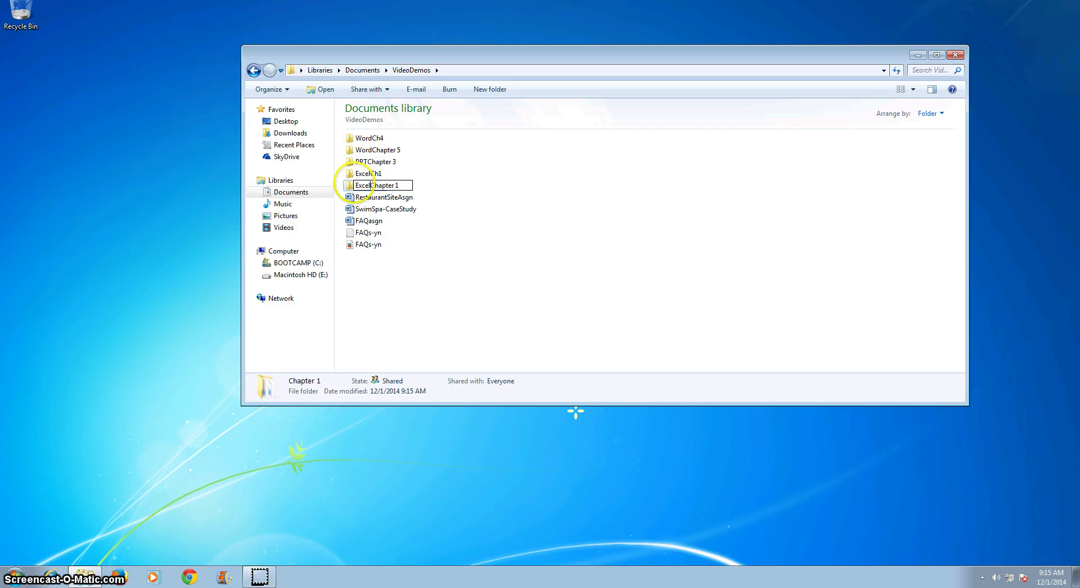
pyautogui.press('Return')
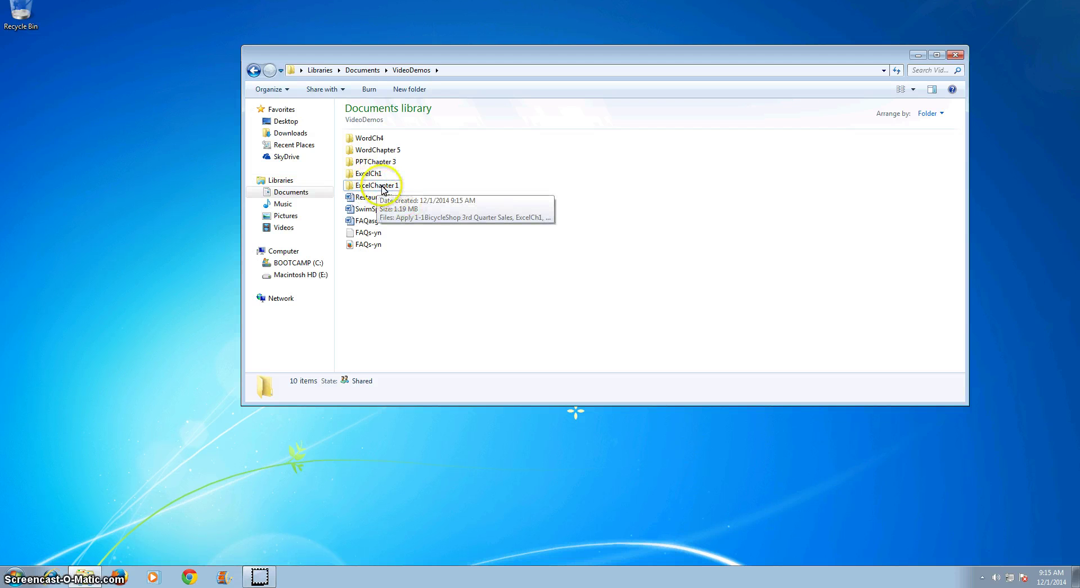
# Open the ExcelChapter 1 folder and look at the ExcelCh1 PDF with the chapter's assignments.
pyautogui.click(381, 187)
pyautogui.doubleClick(381, 185)
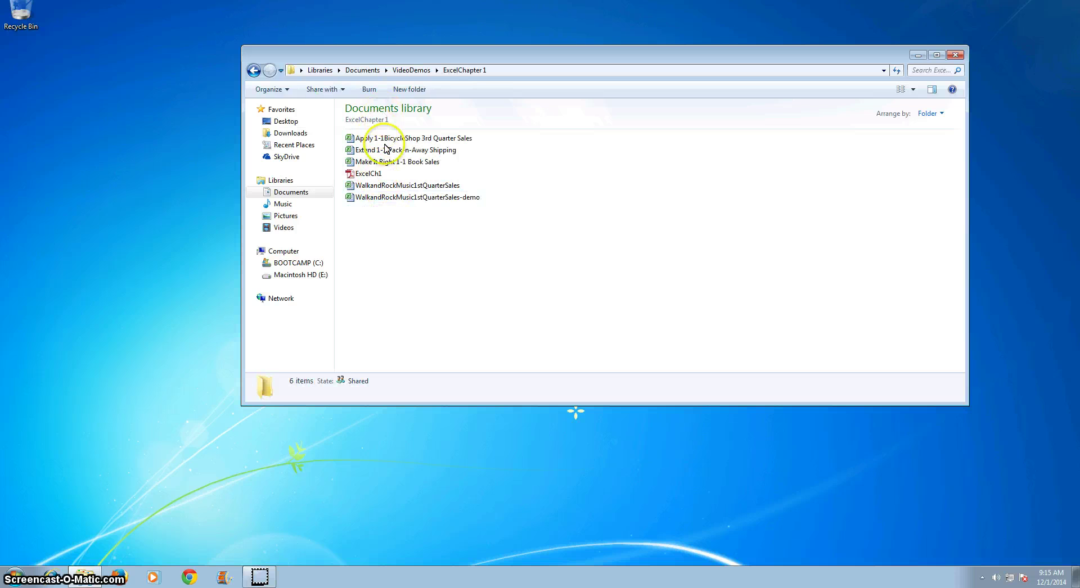
pyautogui.click(403, 191)
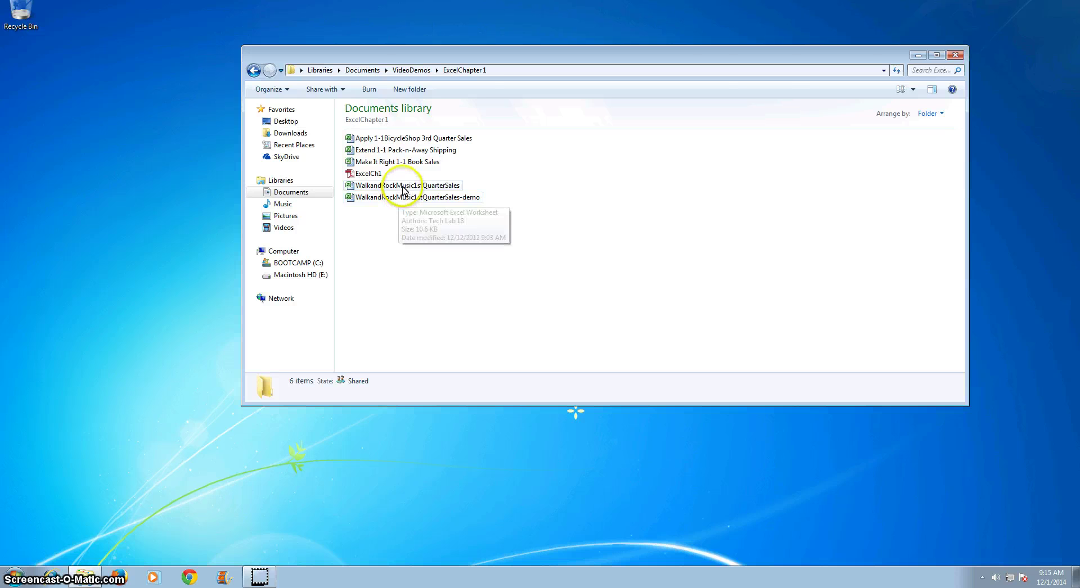
pyautogui.click(374, 175)
pyautogui.doubleClick(374, 175)
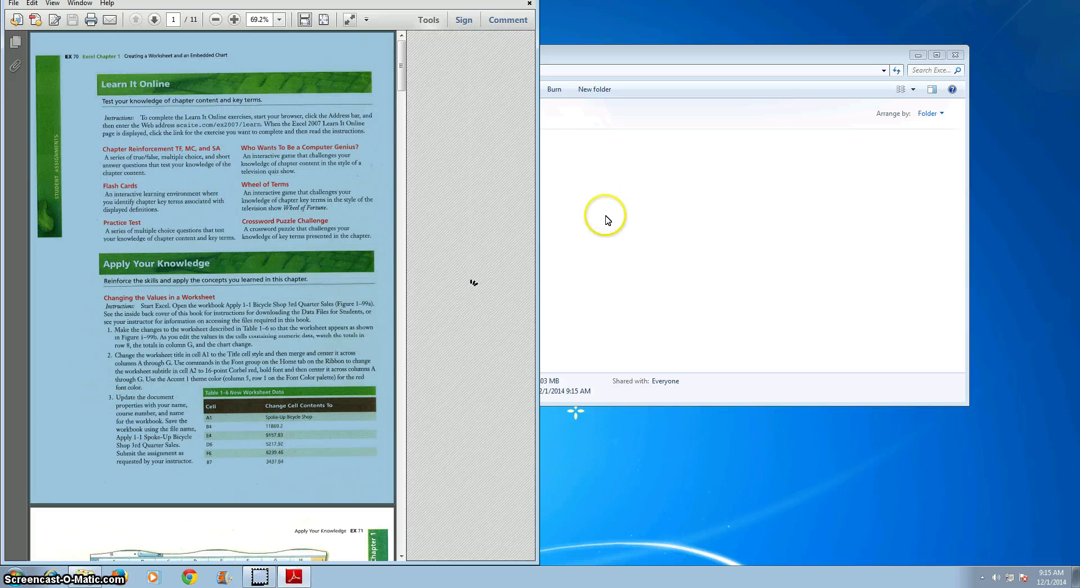
pyautogui.click(640, 175)
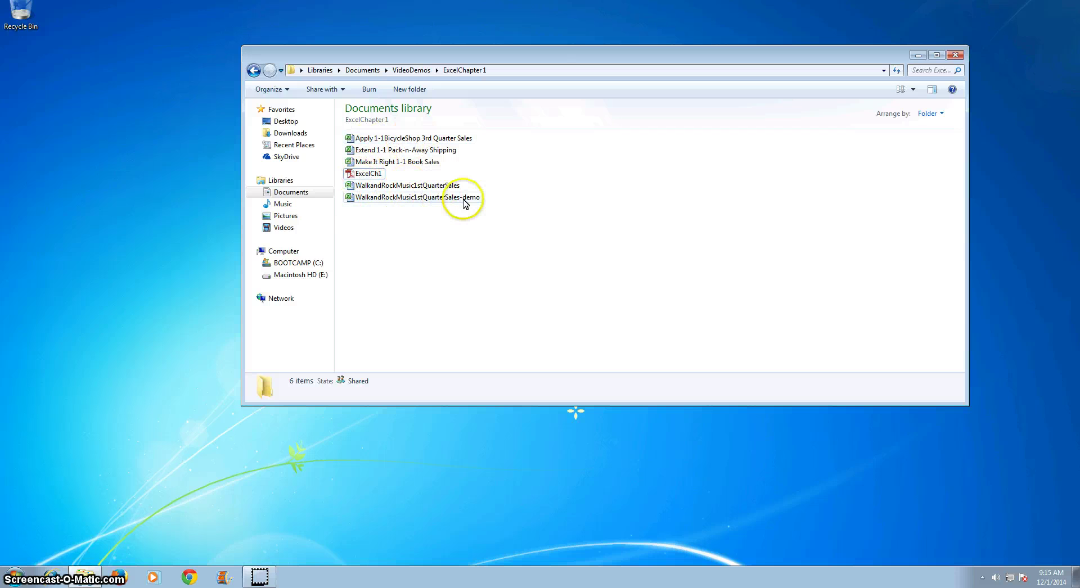
# Open the WalkandRockMusic1stQuarterSales-demo workbook and select in turn the empty total cells and the Video row's sales figures.
pyautogui.click(416, 198)
pyautogui.doubleClick(417, 201)
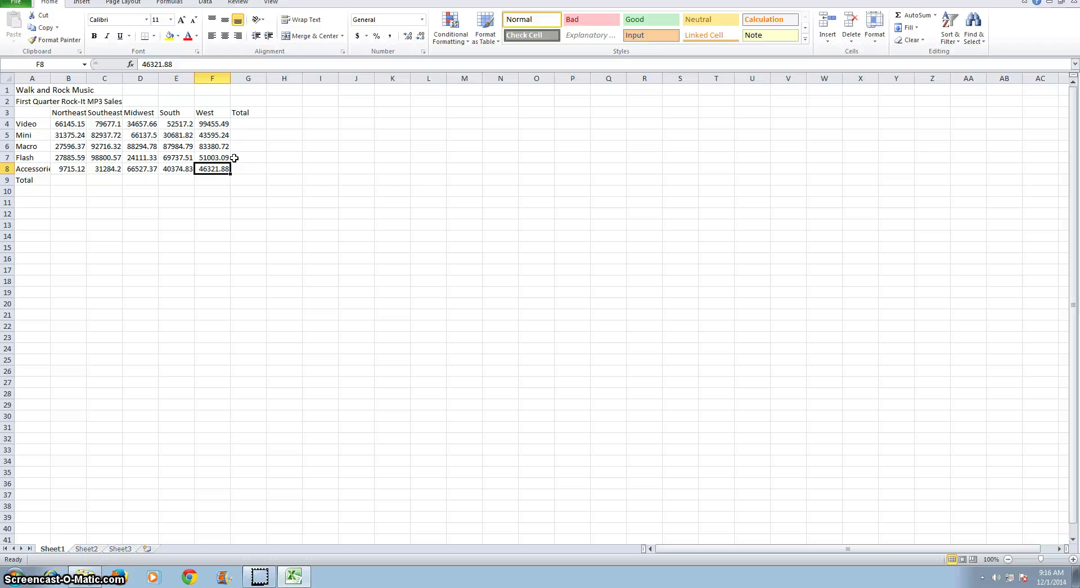
pyautogui.click(72, 123)
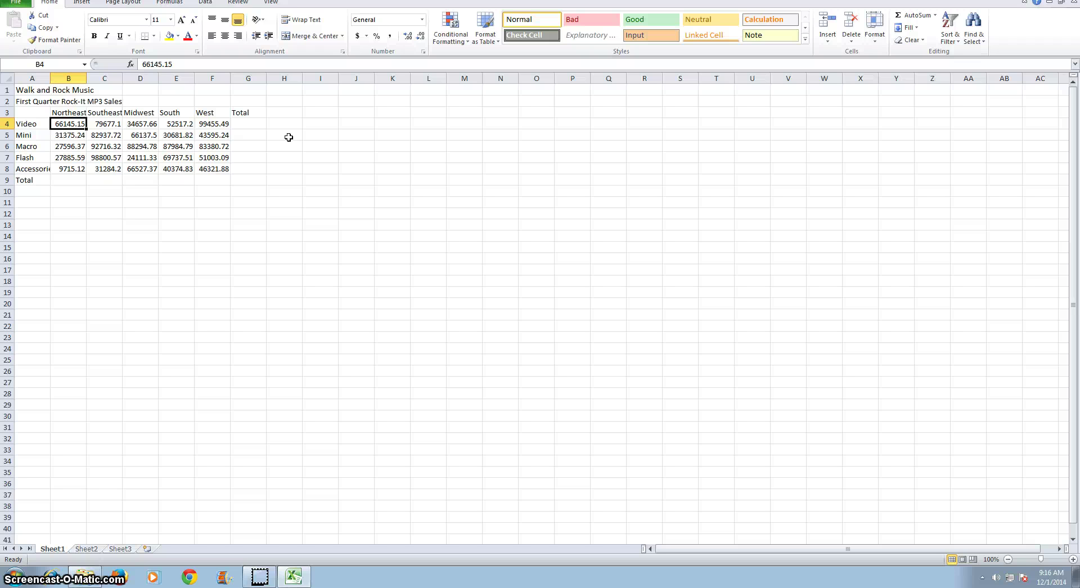
pyautogui.moveTo(67, 180); pyautogui.dragTo(212, 181)
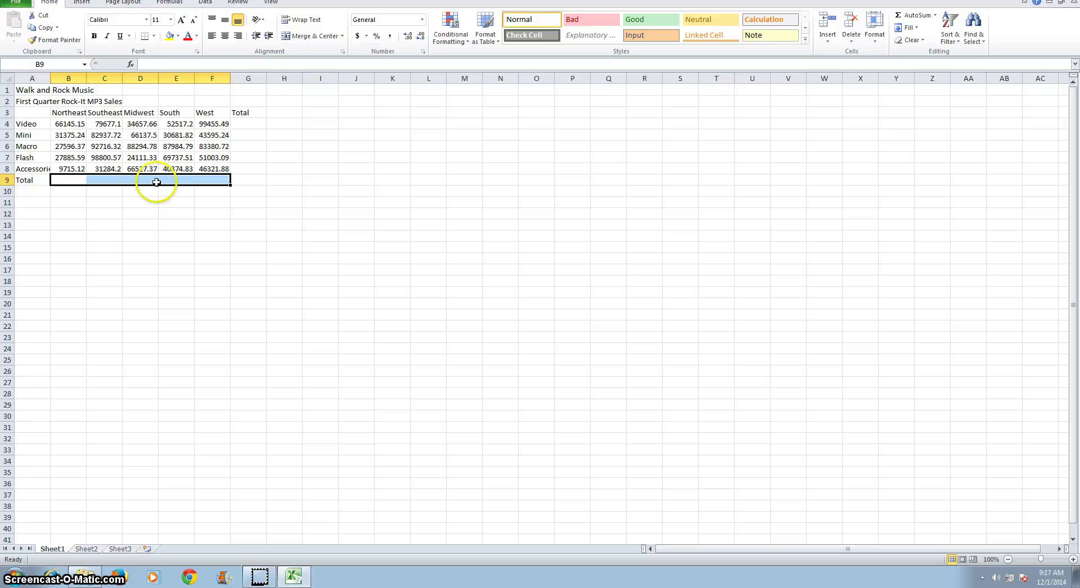
pyautogui.click(244, 123)
pyautogui.moveTo(244, 124)
pyautogui.mouseDown()
pyautogui.moveTo(250, 173)
pyautogui.moveTo(247, 123)
pyautogui.mouseUp()
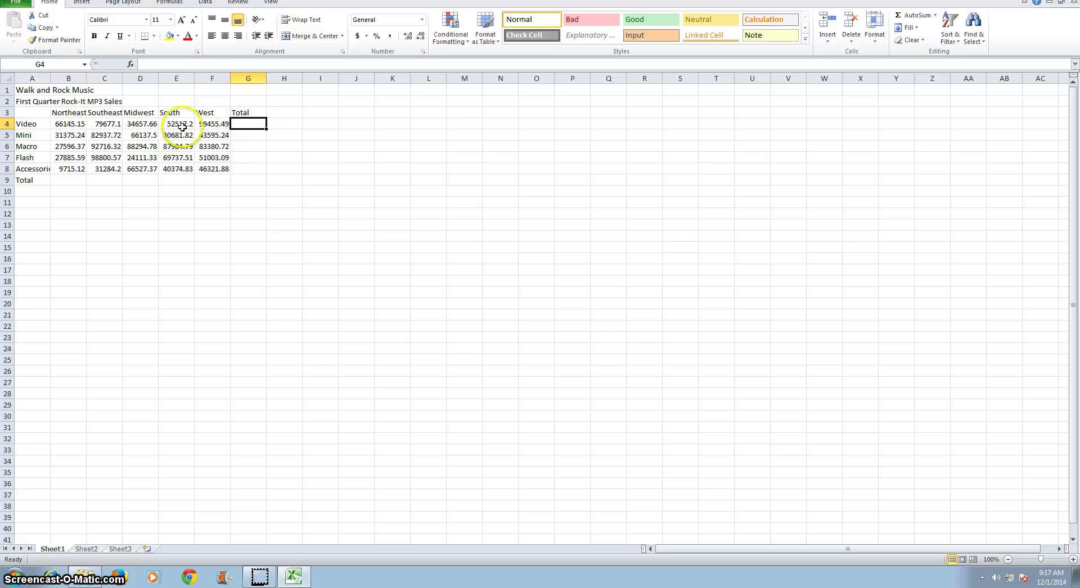
pyautogui.moveTo(69, 123); pyautogui.dragTo(223, 127)
# Total the Video row in G4 with =sum(B4:F4), and fill the formula down through G8.
pyautogui.click(243, 124)
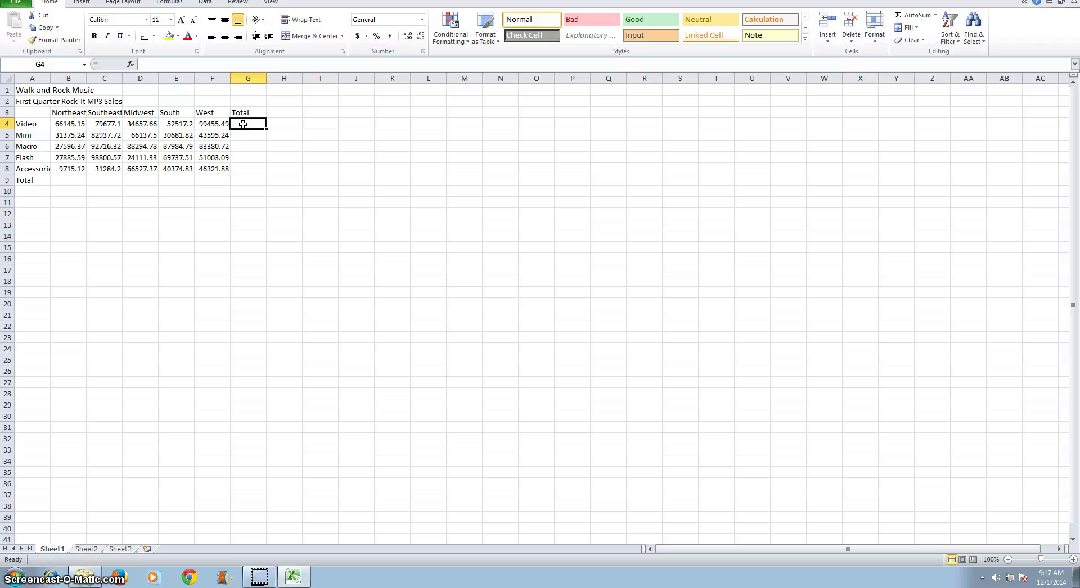
pyautogui.write('=su')
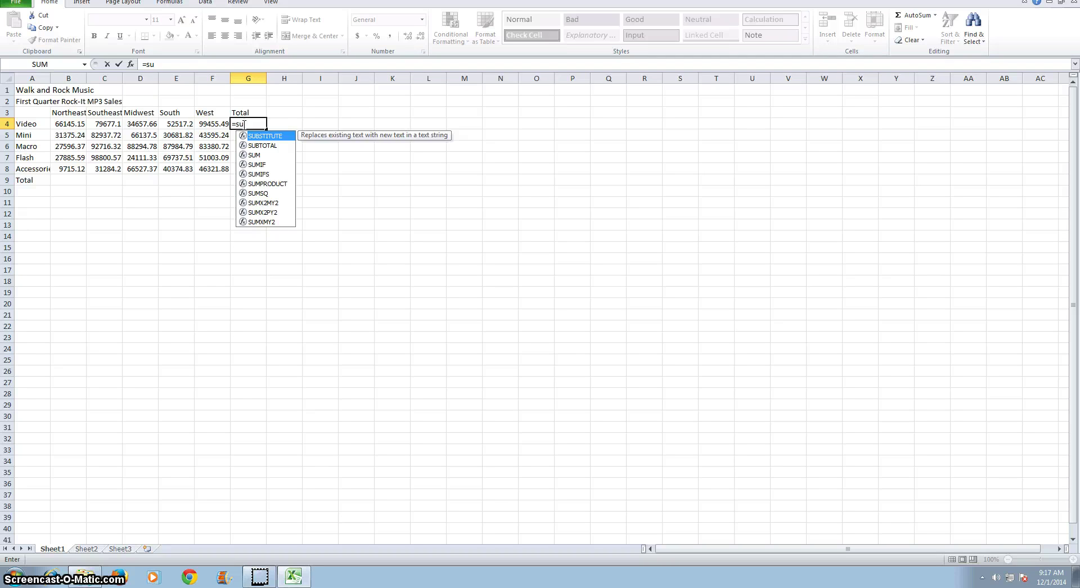
pyautogui.click(256, 155)
pyautogui.click(255, 124)
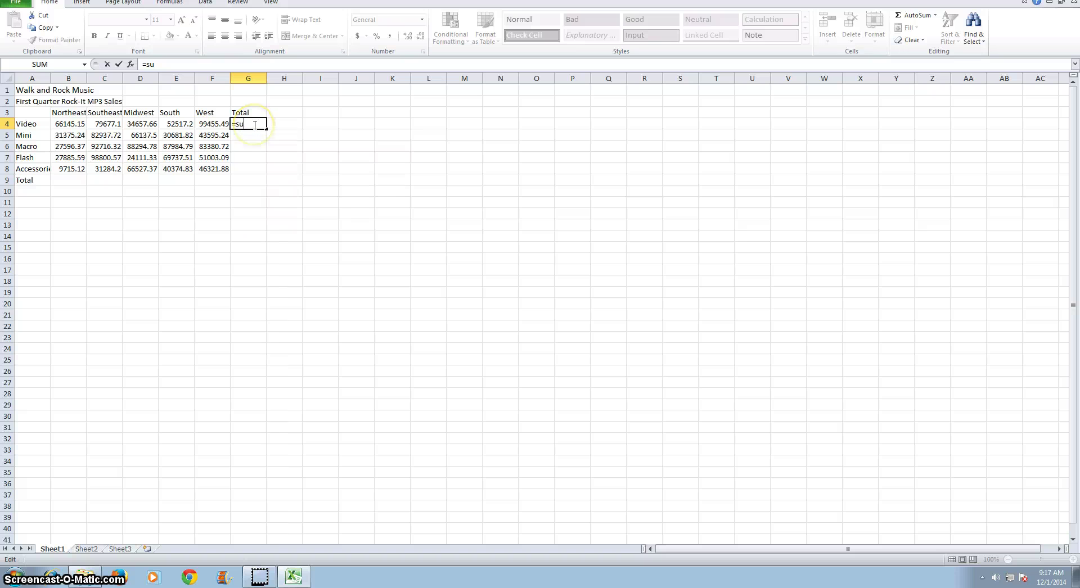
pyautogui.write('m(')
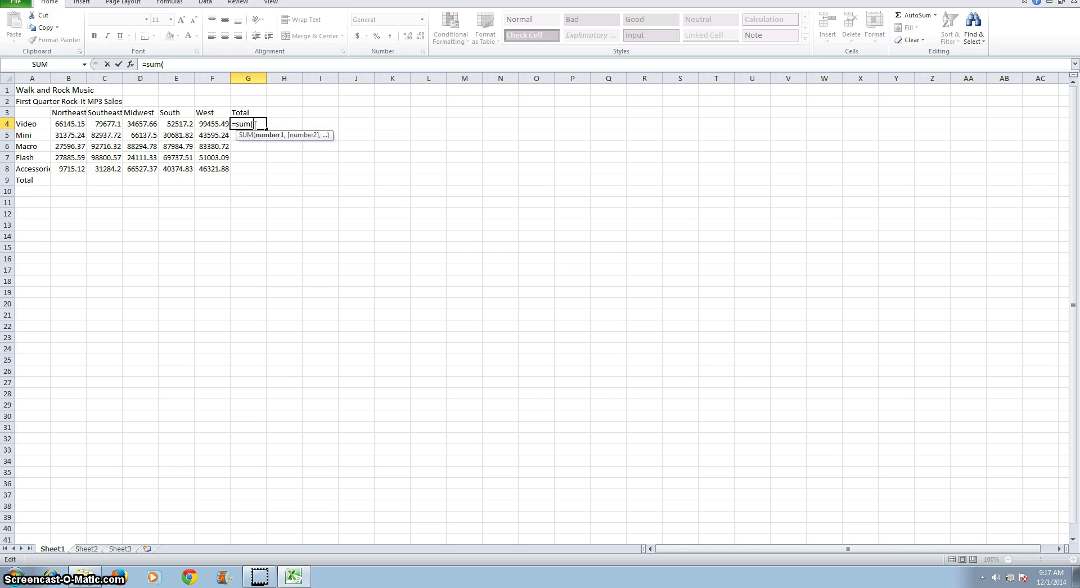
pyautogui.click(67, 124)
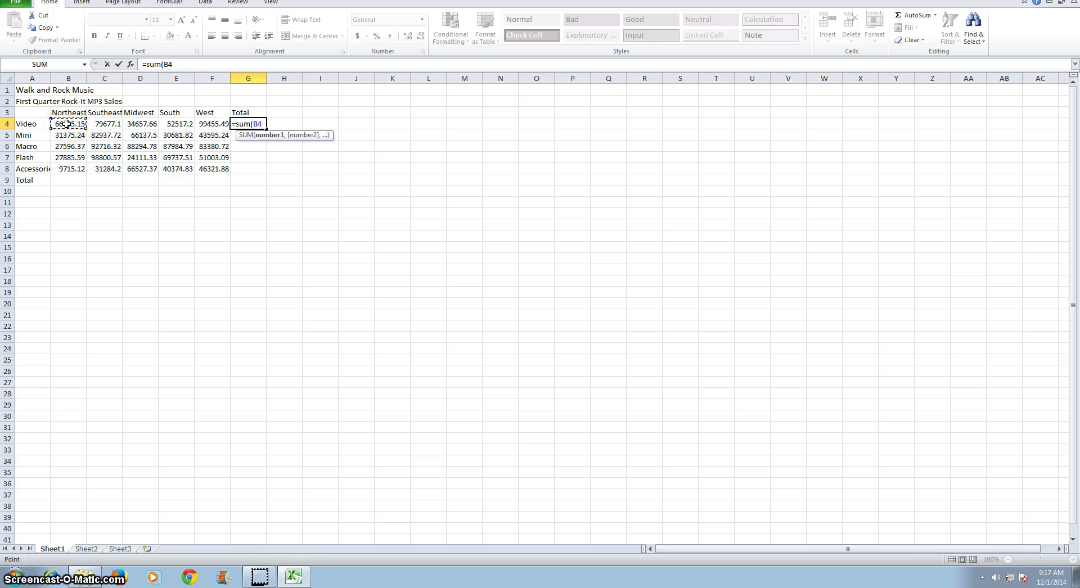
pyautogui.click(176, 65)
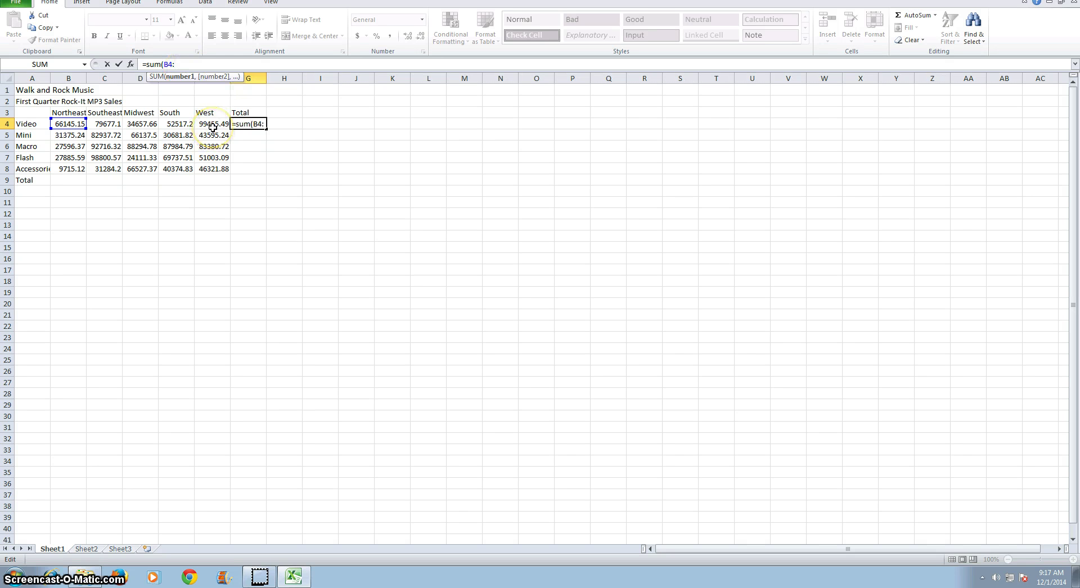
pyautogui.click(213, 127)
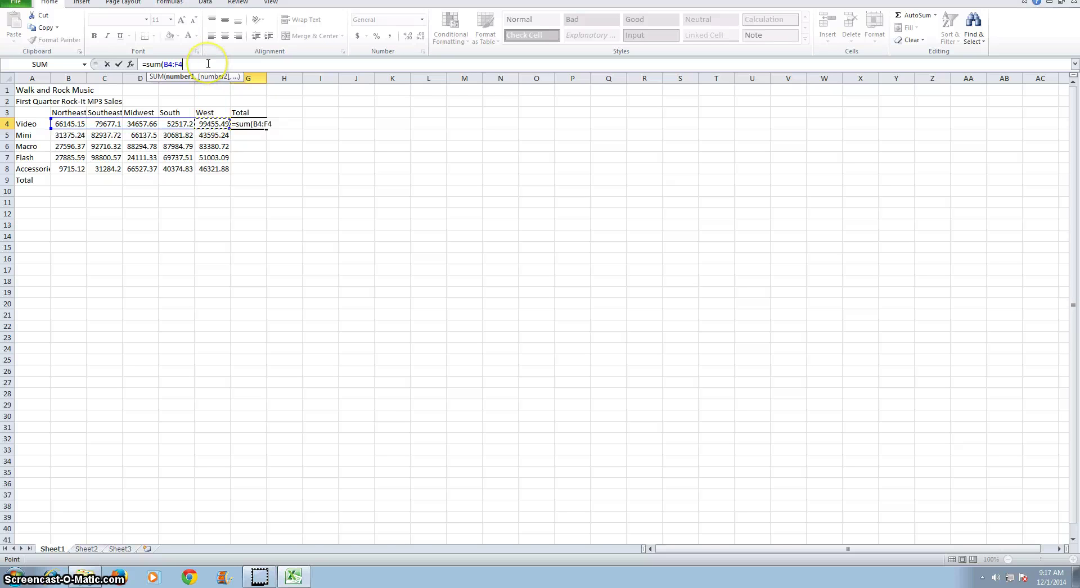
pyautogui.write(')')
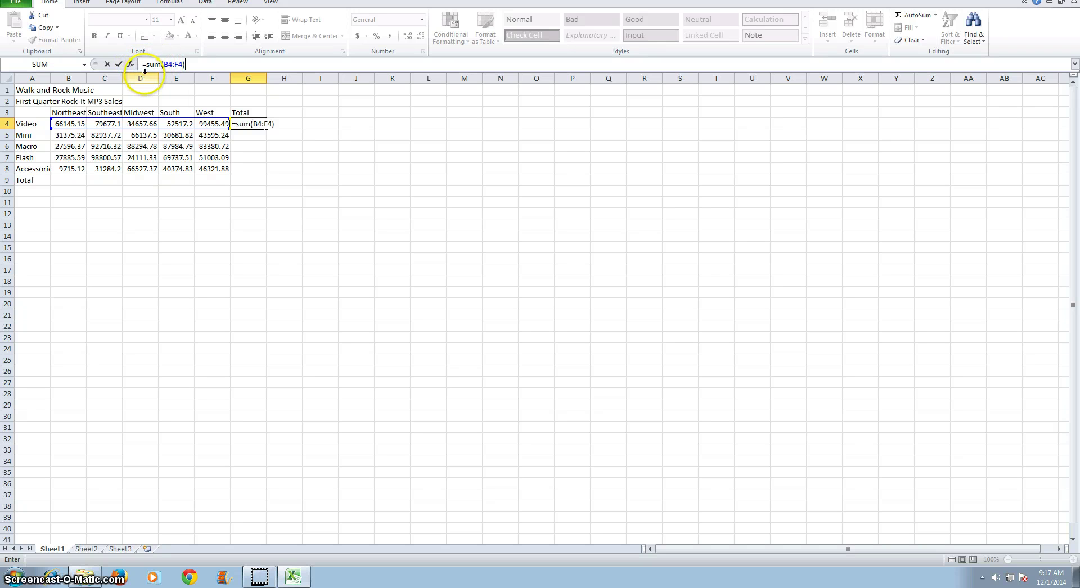
pyautogui.click(171, 67)
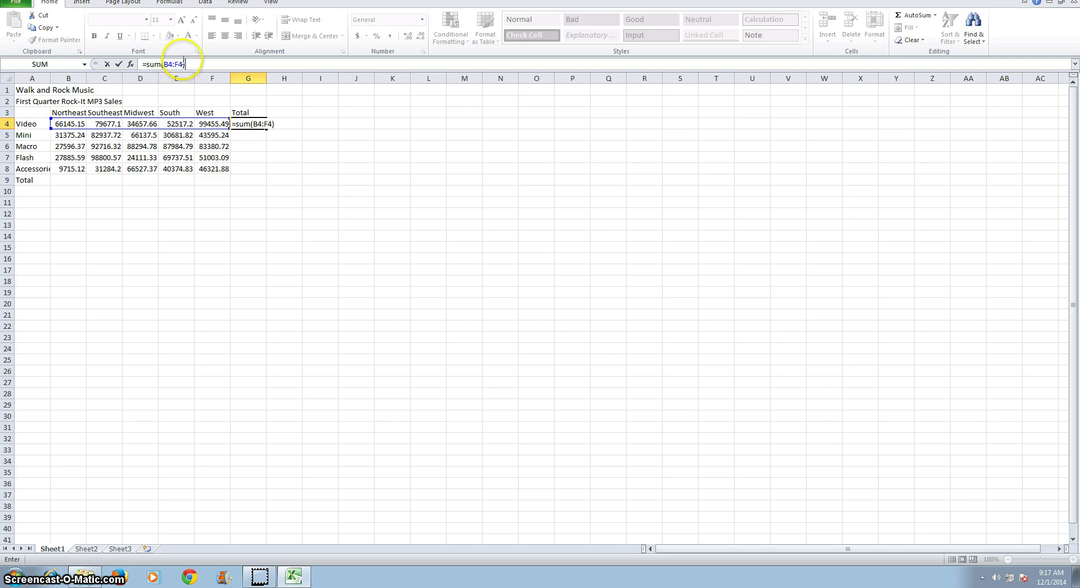
pyautogui.click(183, 64)
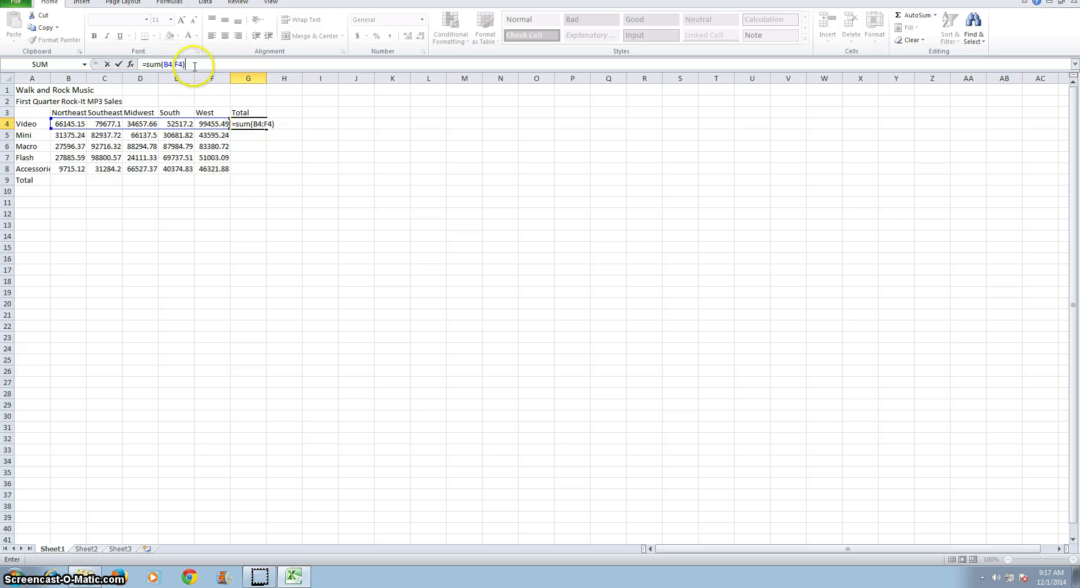
pyautogui.press('Return')
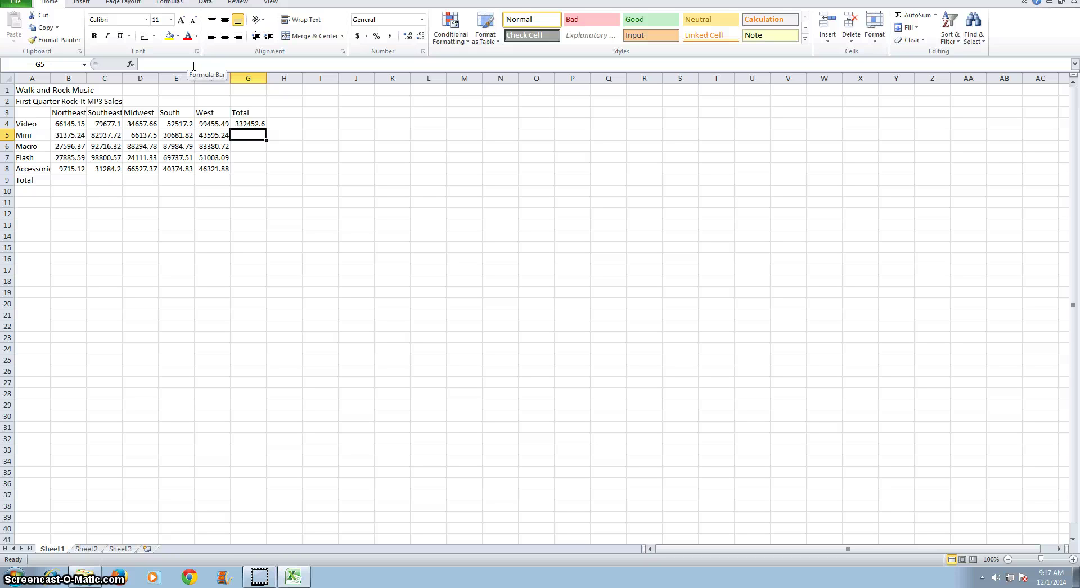
pyautogui.click(260, 124)
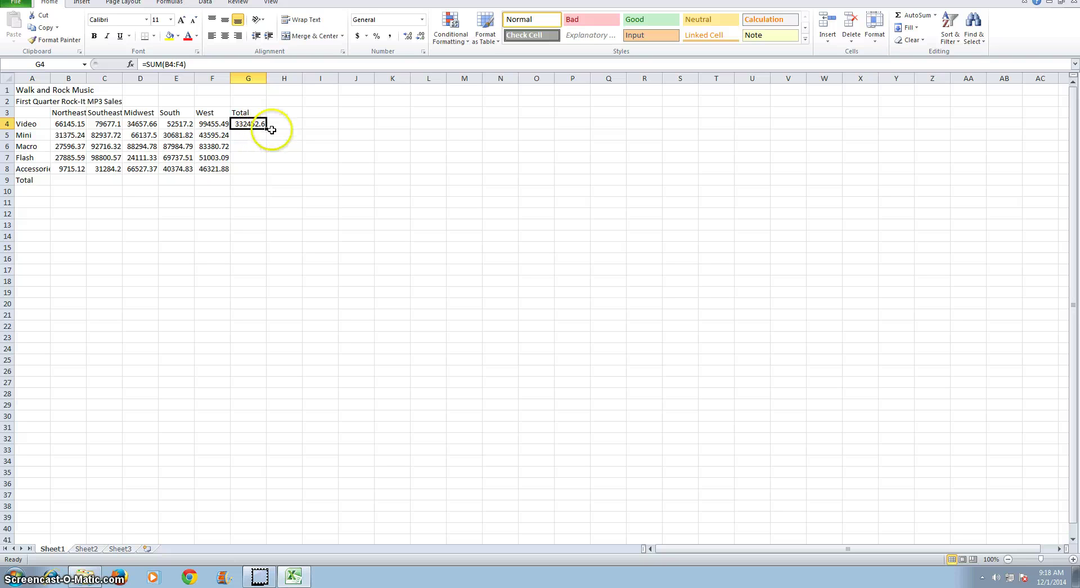
pyautogui.moveTo(267, 129); pyautogui.dragTo(266, 177)
# Total the Northeast column in B9 with =sum(B4:B8), and fill the formula across through G9.
pyautogui.click(72, 177)
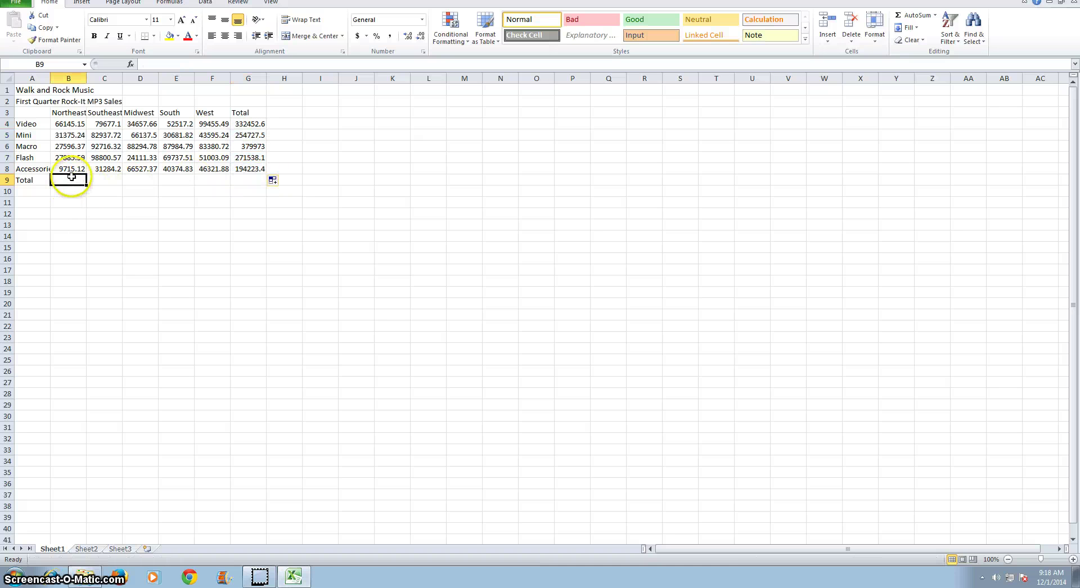
pyautogui.click(154, 67)
pyautogui.write('=')
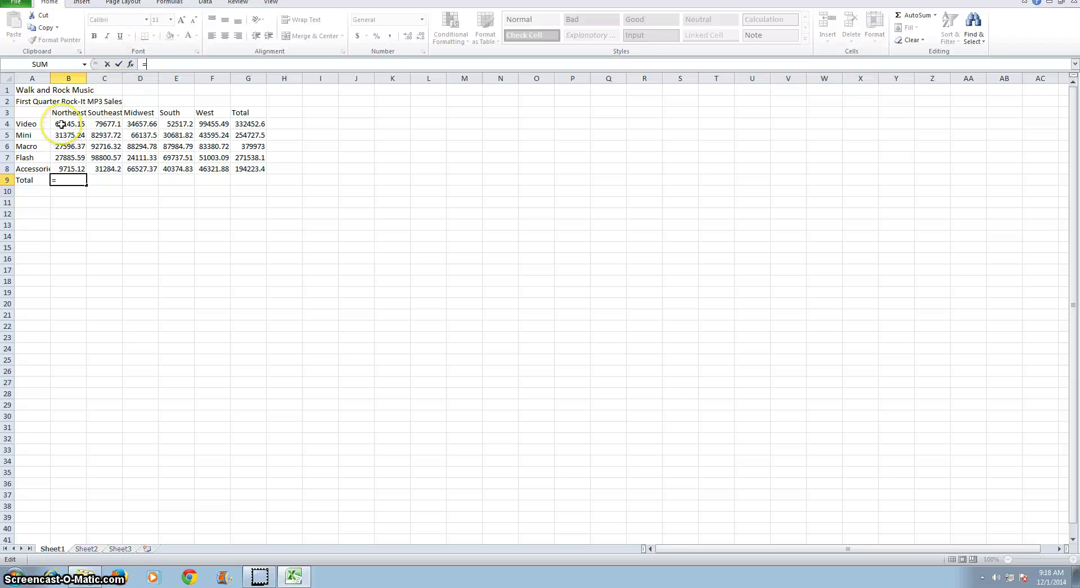
pyautogui.write('sum(')
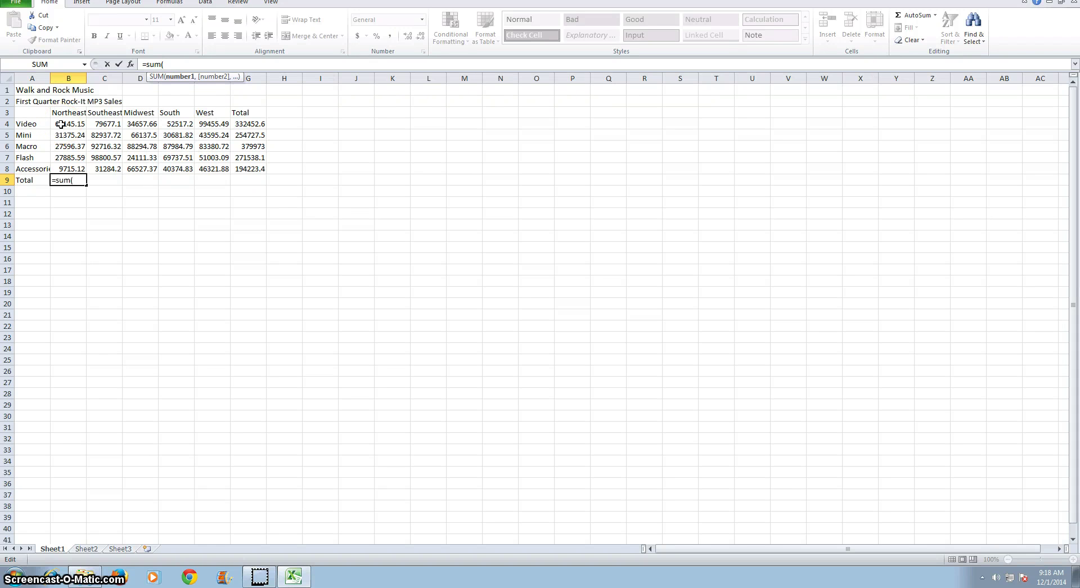
pyautogui.click(61, 124)
pyautogui.press('F8')
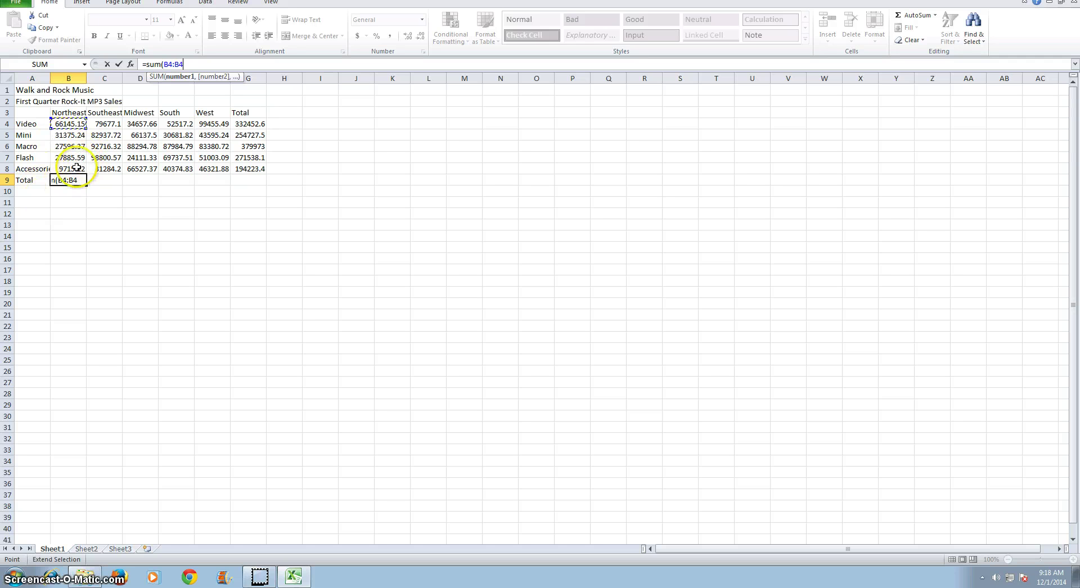
pyautogui.click(76, 167)
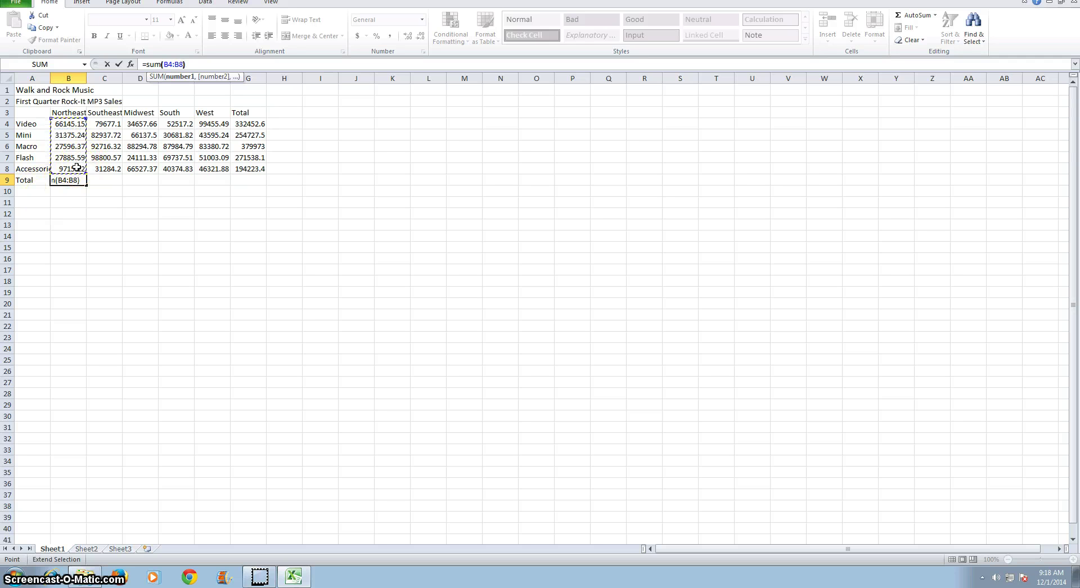
pyautogui.press('F8')
pyautogui.press('Return')
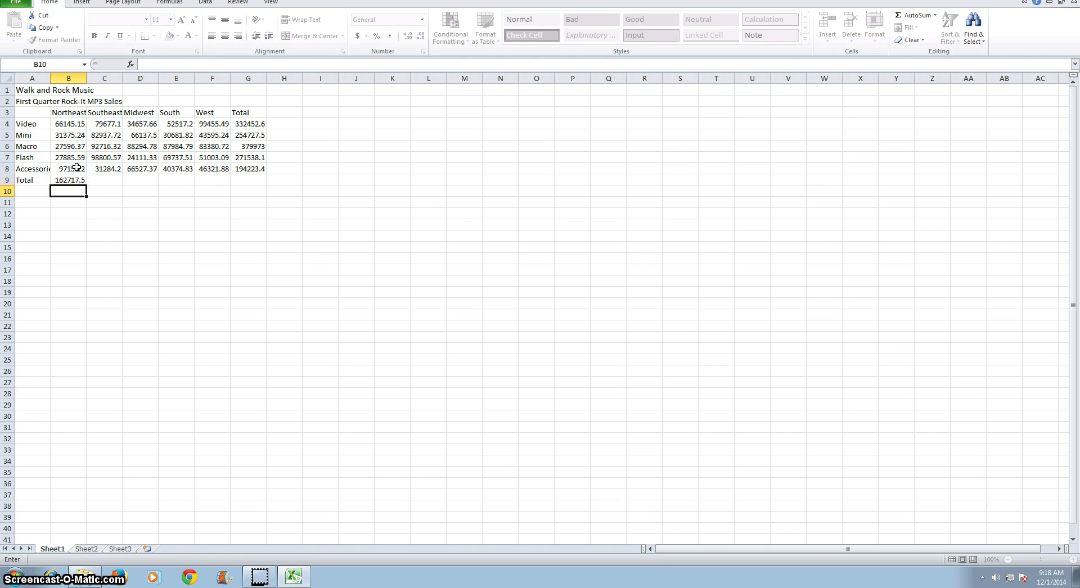
pyautogui.click(68, 183)
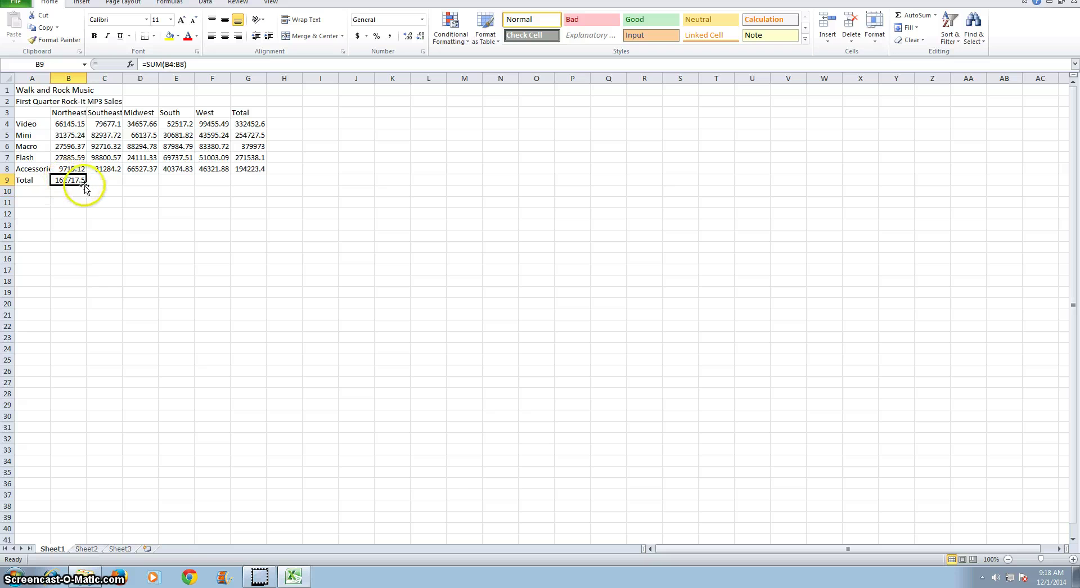
pyautogui.moveTo(85, 185); pyautogui.dragTo(259, 184)
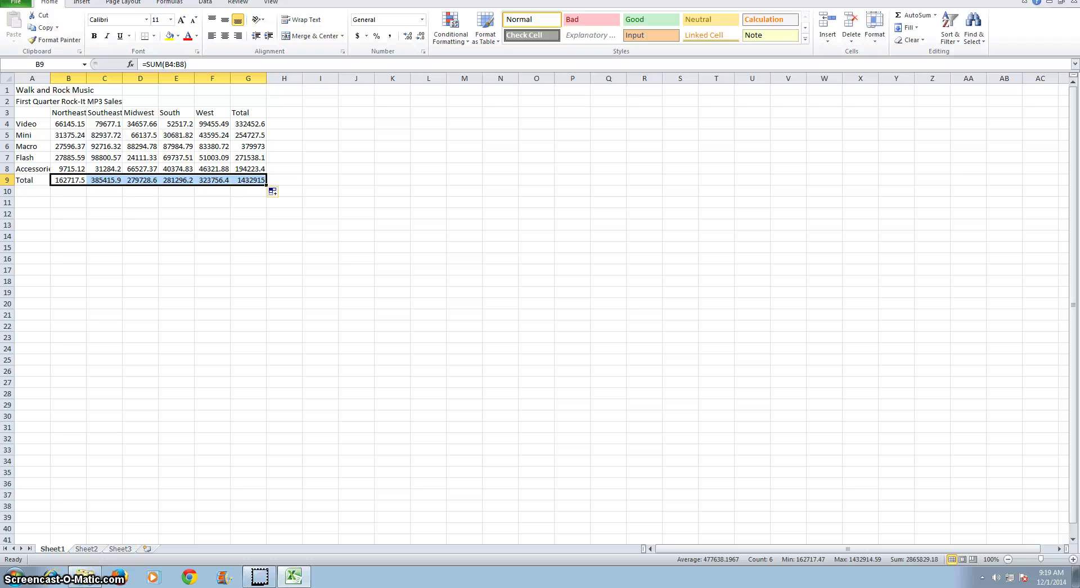
# Start saving a copy of the workbook and browse from the Documents library to VideoDemos > ExcelChapter 1 as its location.
pyautogui.click(14, 3)
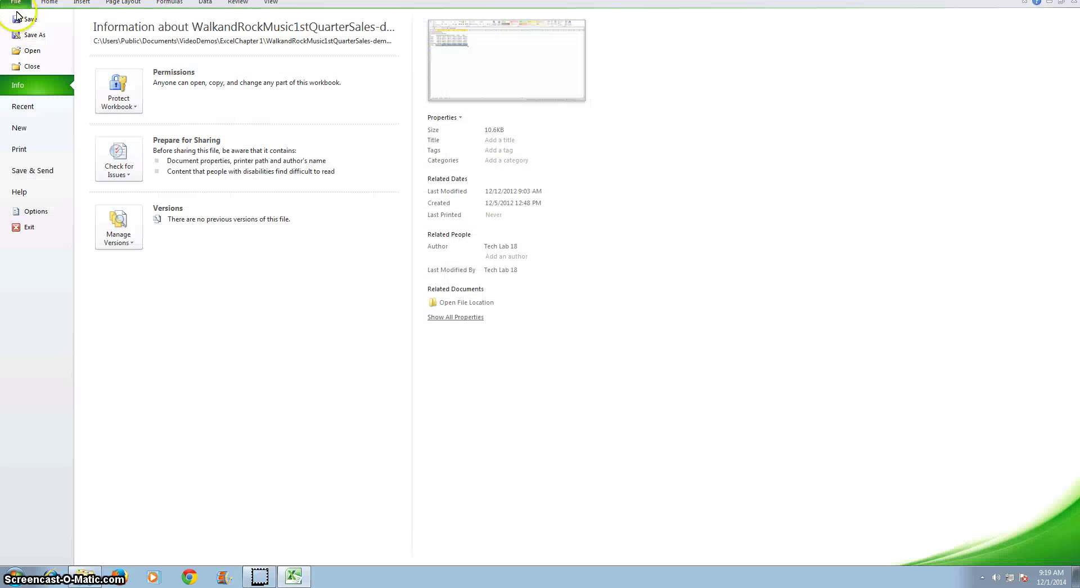
pyautogui.click(23, 33)
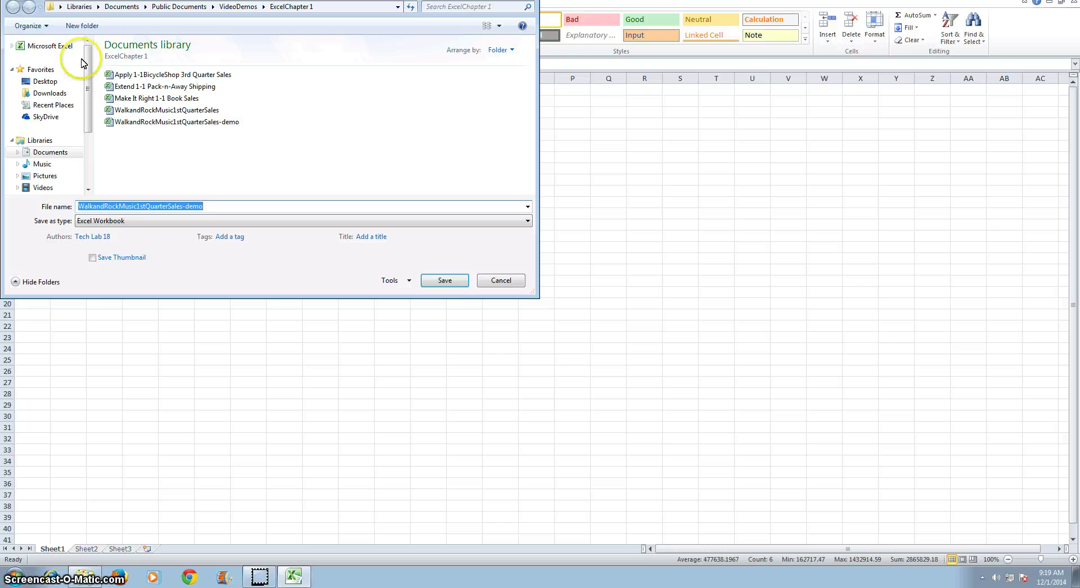
pyautogui.click(44, 152)
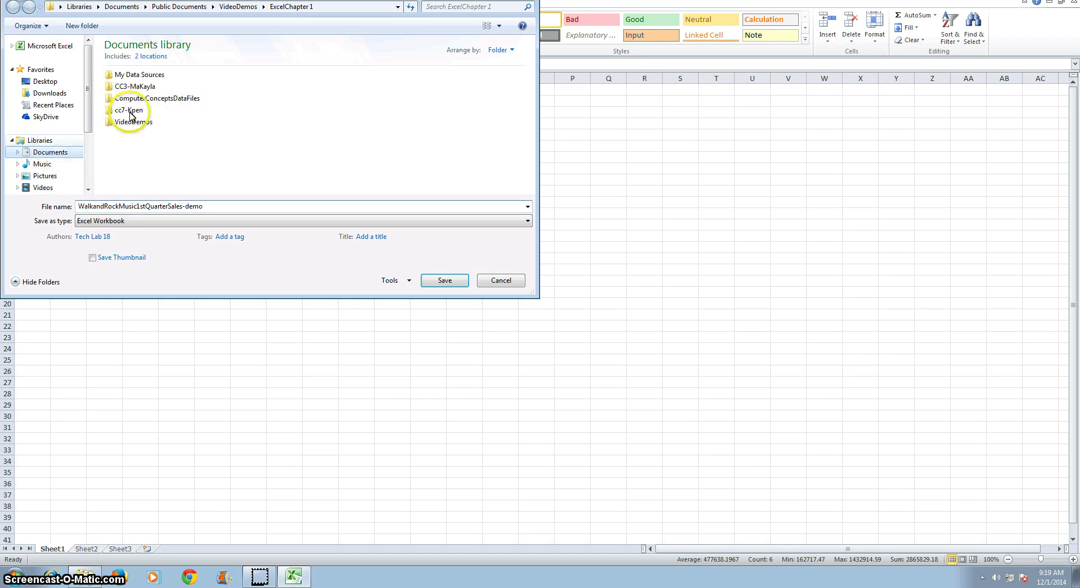
pyautogui.doubleClick(133, 121)
pyautogui.doubleClick(135, 122)
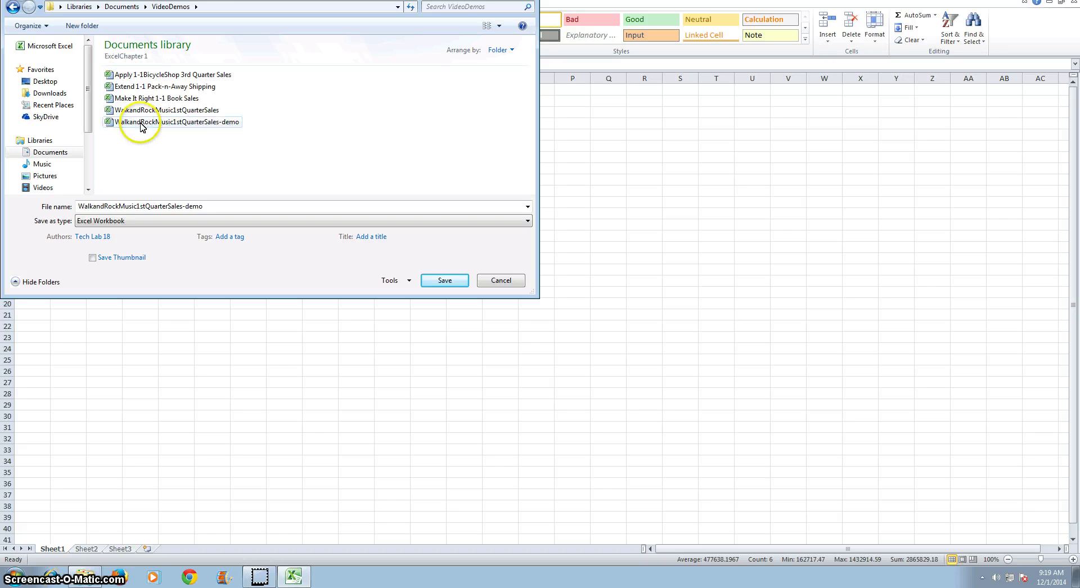
# Replace the "demo" ending of the file name WalkandRockMusic1stQuarterSales-demo with the student's first name and save the workbook.
pyautogui.click(236, 207)
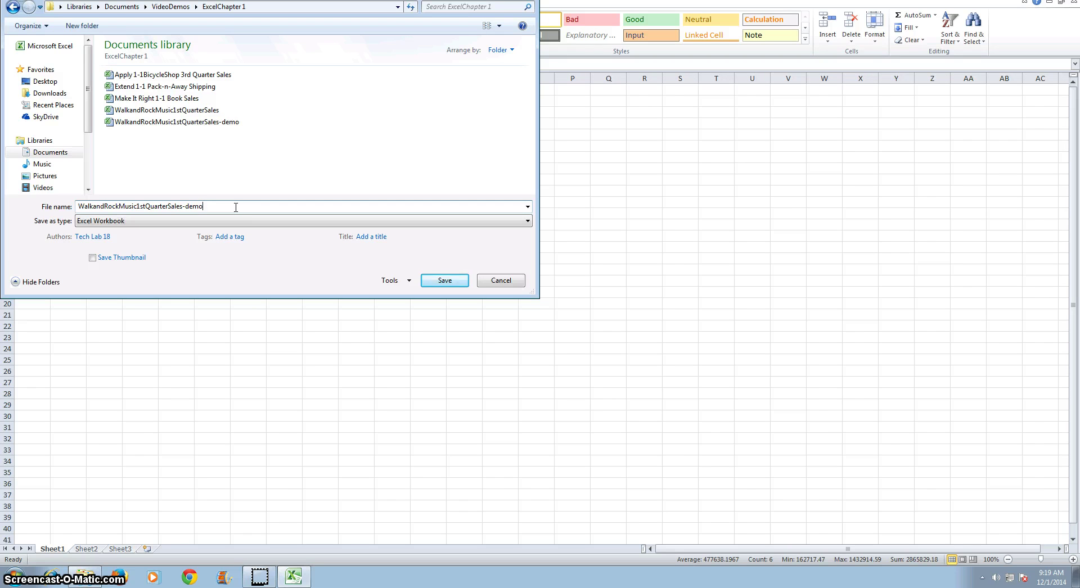
pyautogui.press('BackSpace')
pyautogui.press('BackSpace')
pyautogui.press('BackSpace')
pyautogui.press('BackSpace')
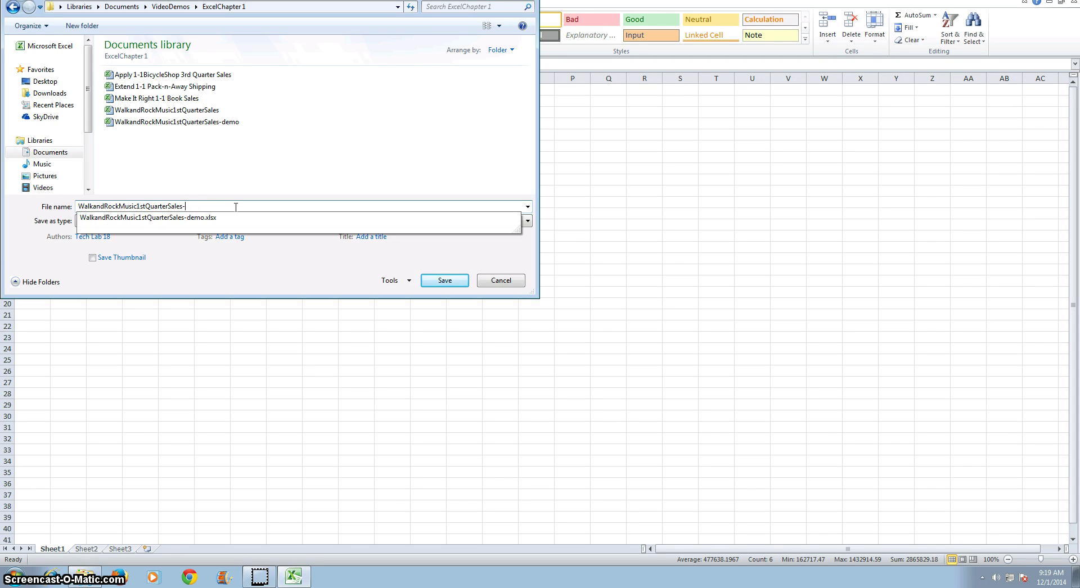
pyautogui.write('theresatw')
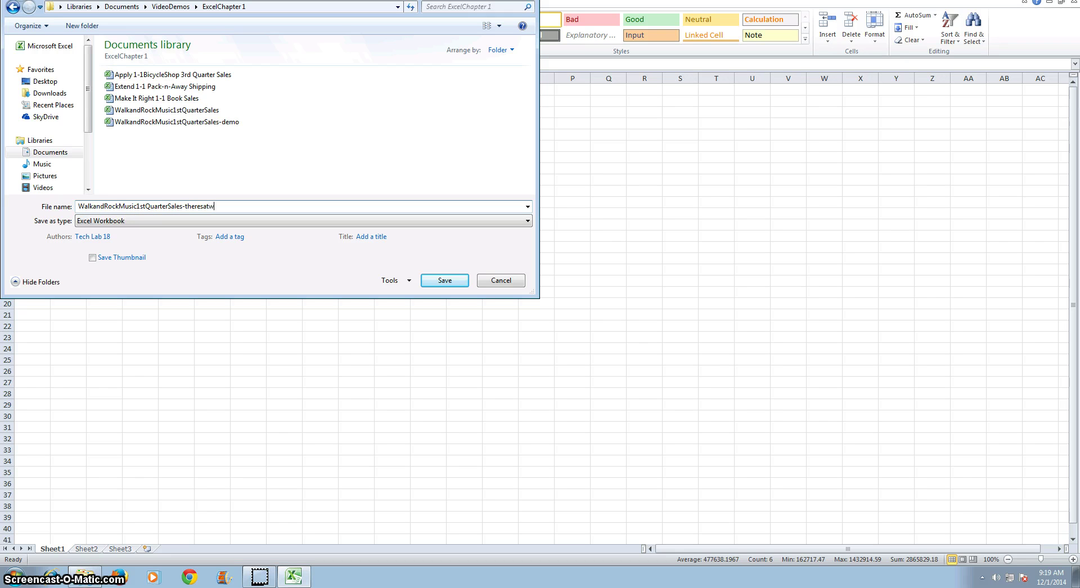
pyautogui.write('ad')
pyautogui.press('BackSpace')
pyautogui.press('BackSpace')
pyautogui.press('BackSpace')
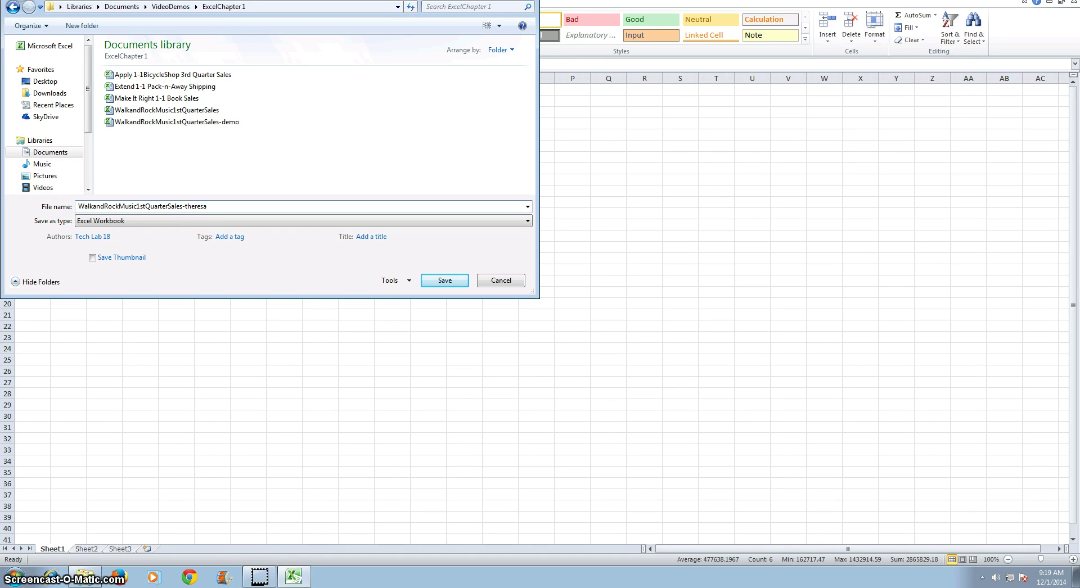
pyautogui.press('Return')
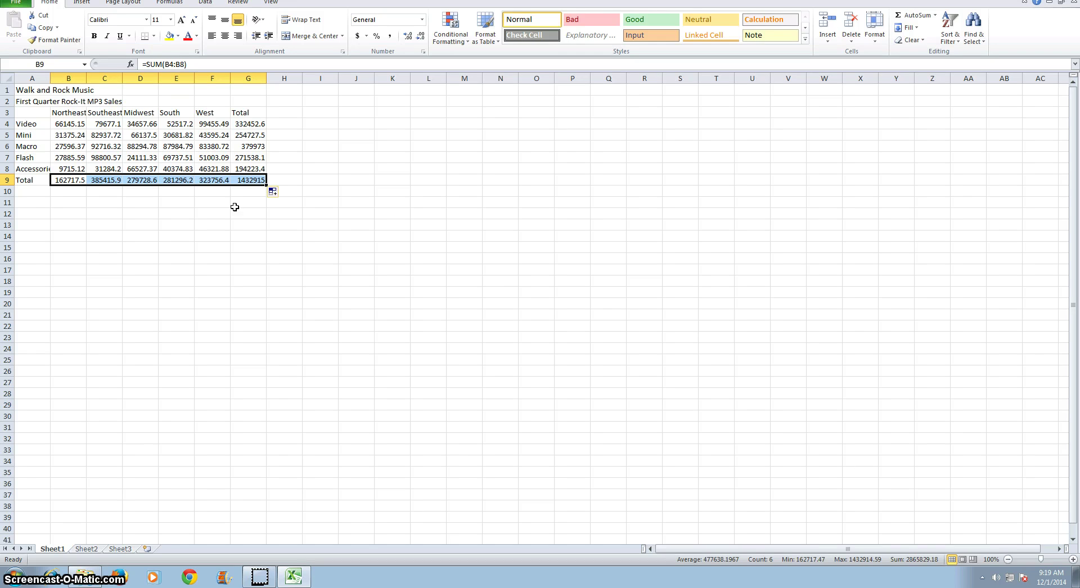